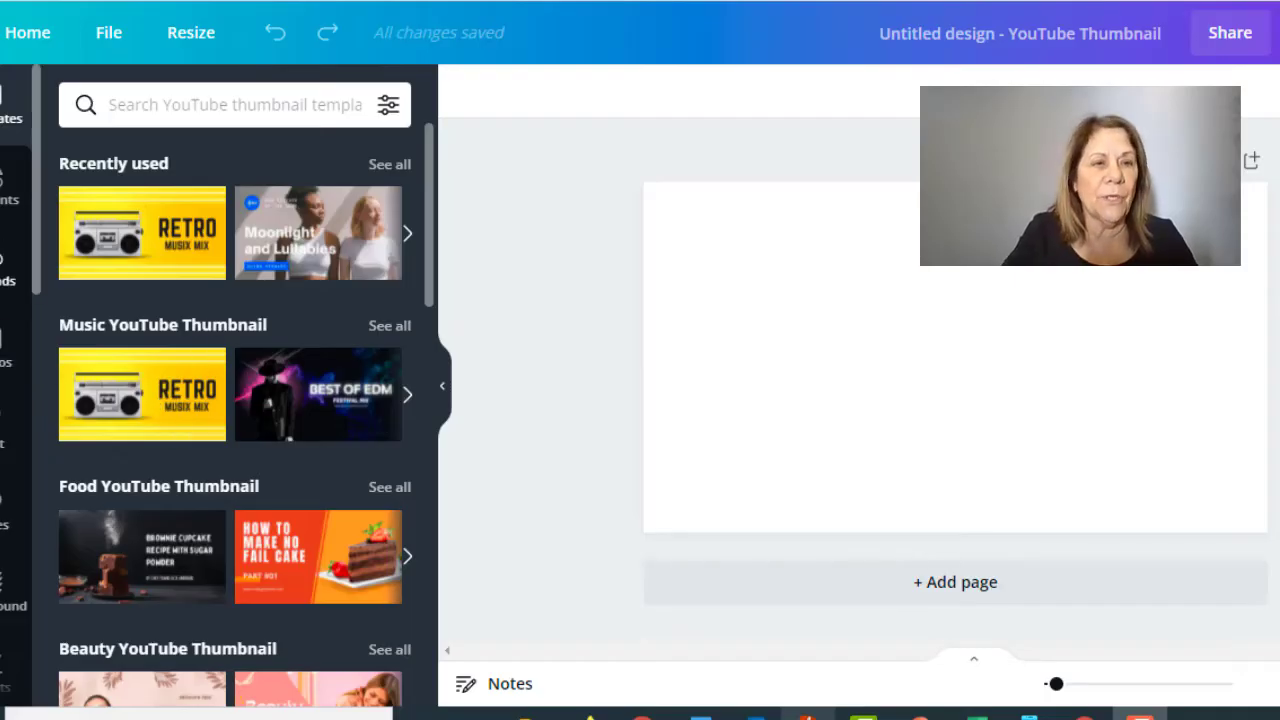
Add a 'Canva Text Features' heading at size 75.5 and move it toward the top
left_click(8, 428)
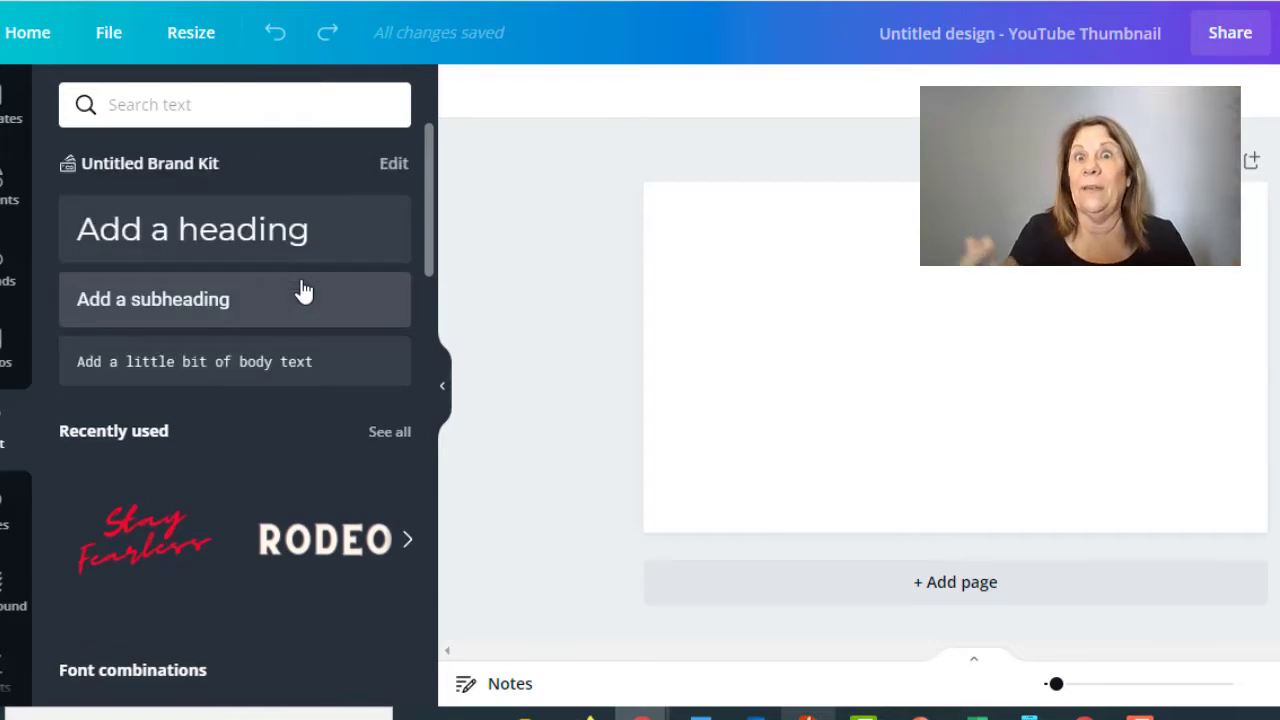
left_click(277, 252)
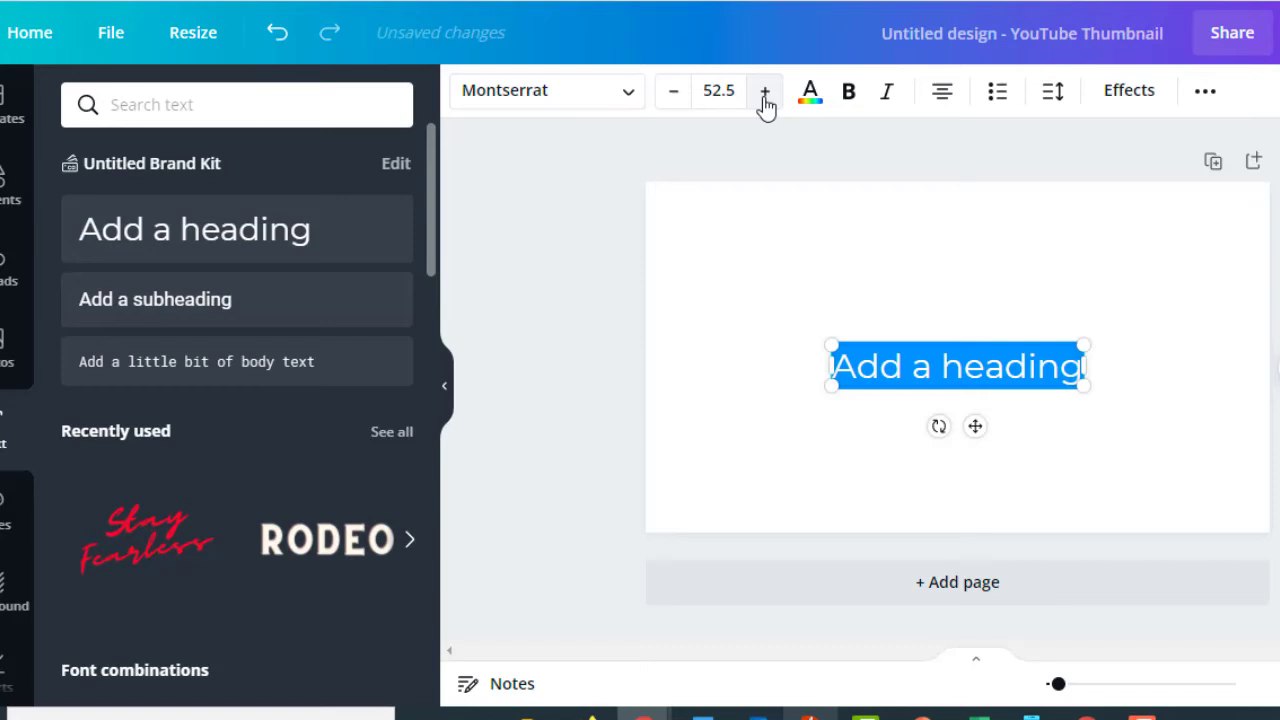
left_click(765, 91)
left_click(765, 91)
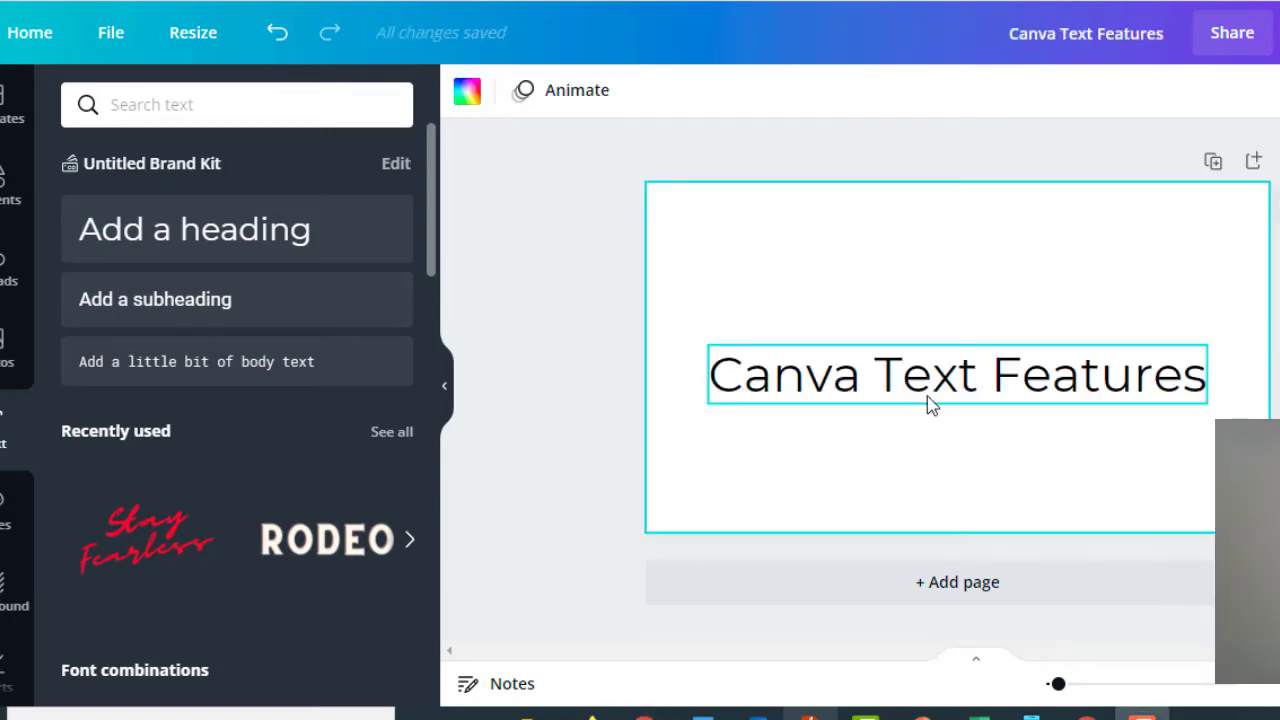
left_click_drag(955, 397, 948, 320)
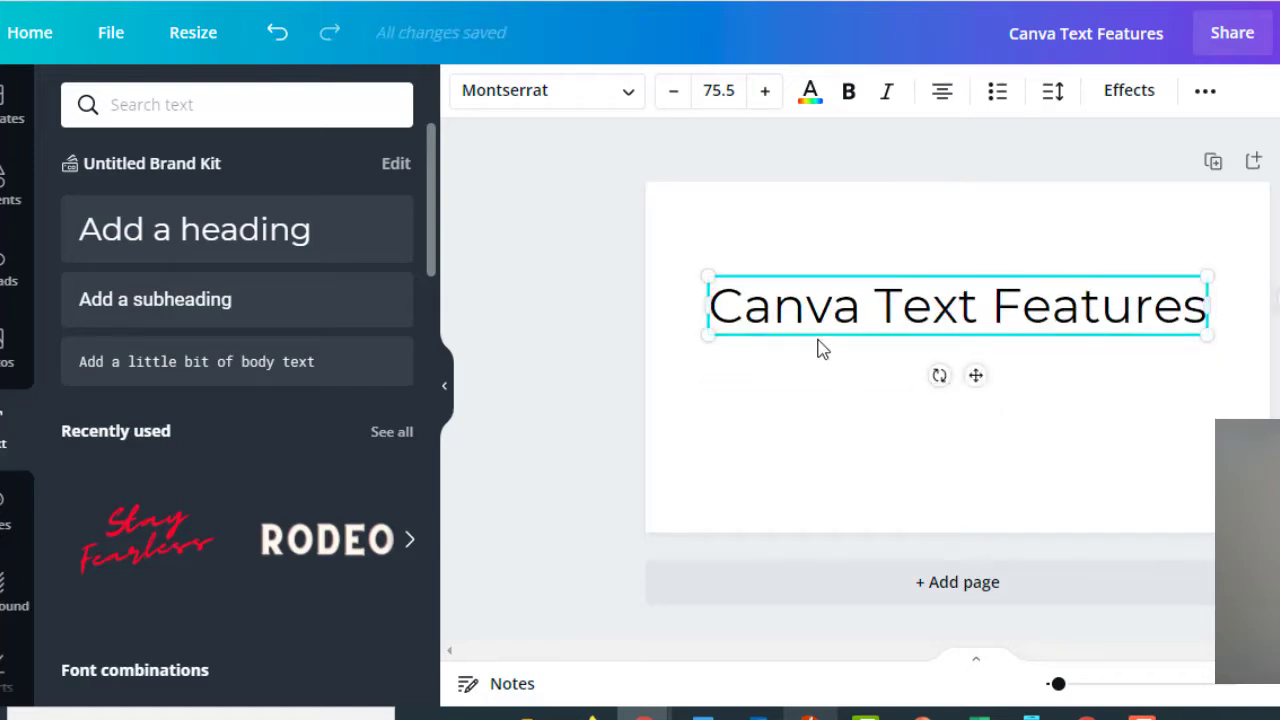
Change the heading font to Anchorage Bold
left_click(628, 103)
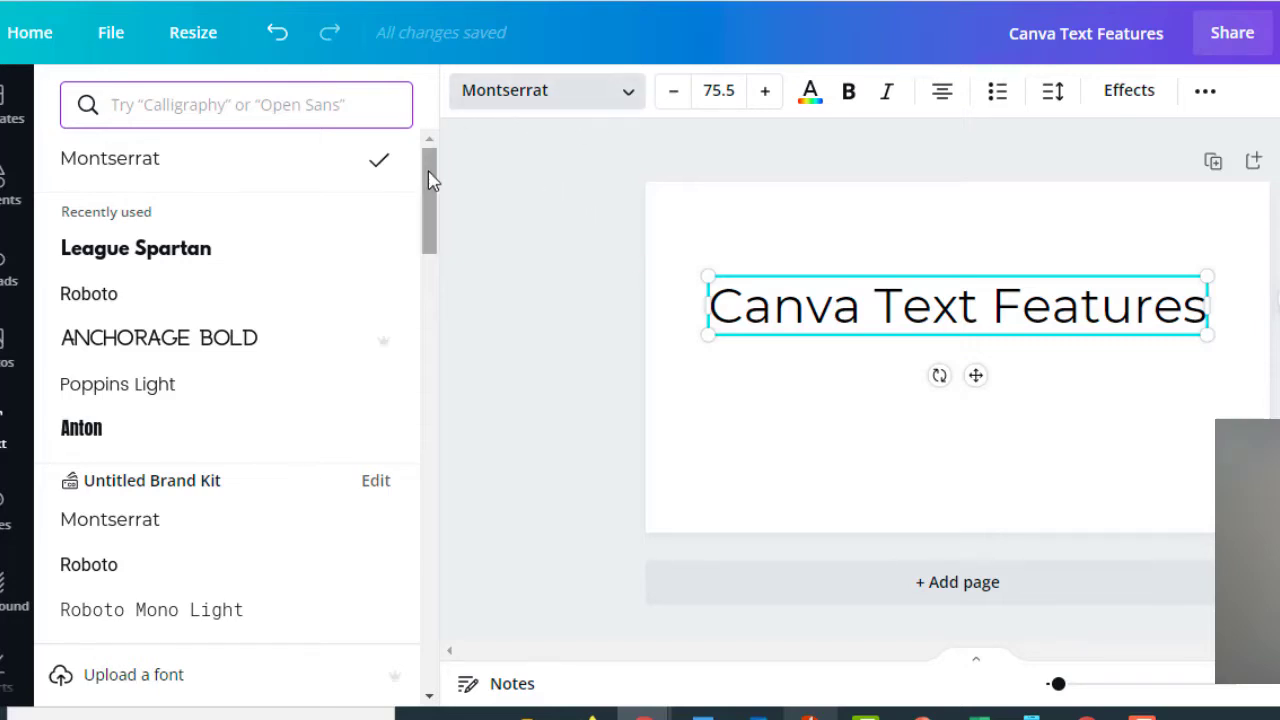
left_click_drag(428, 177, 420, 337)
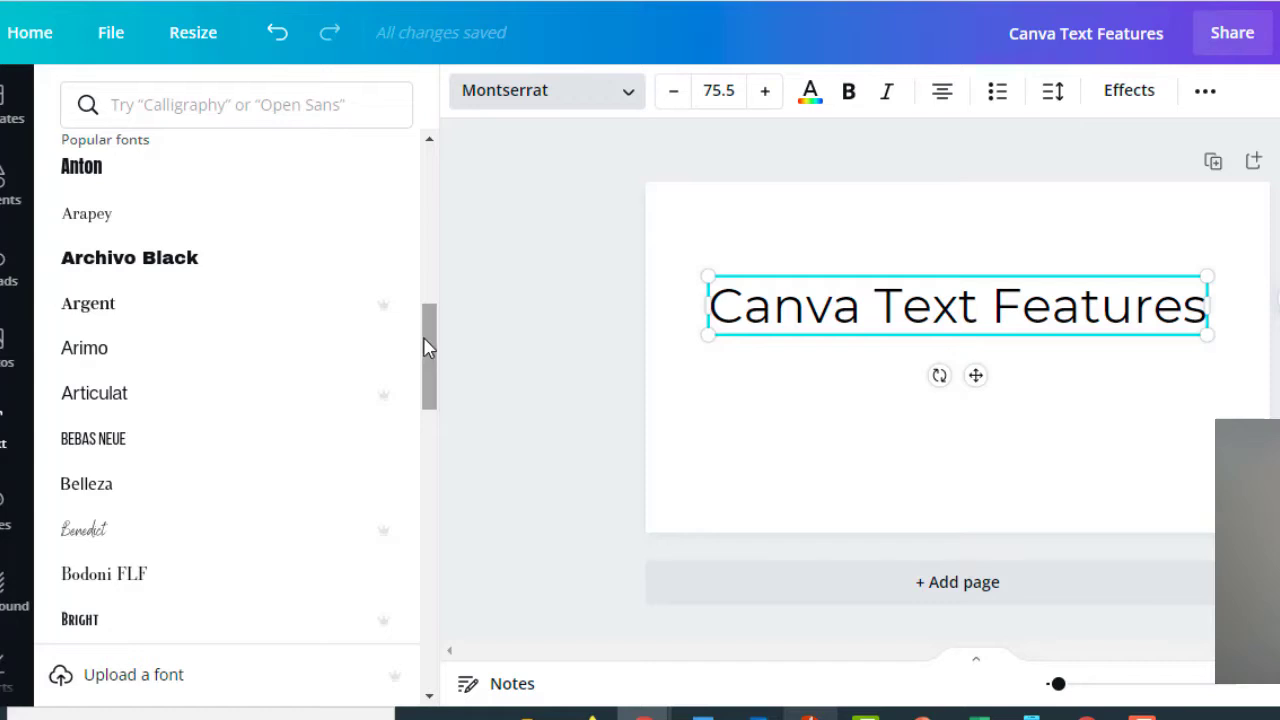
left_click_drag(424, 347, 420, 171)
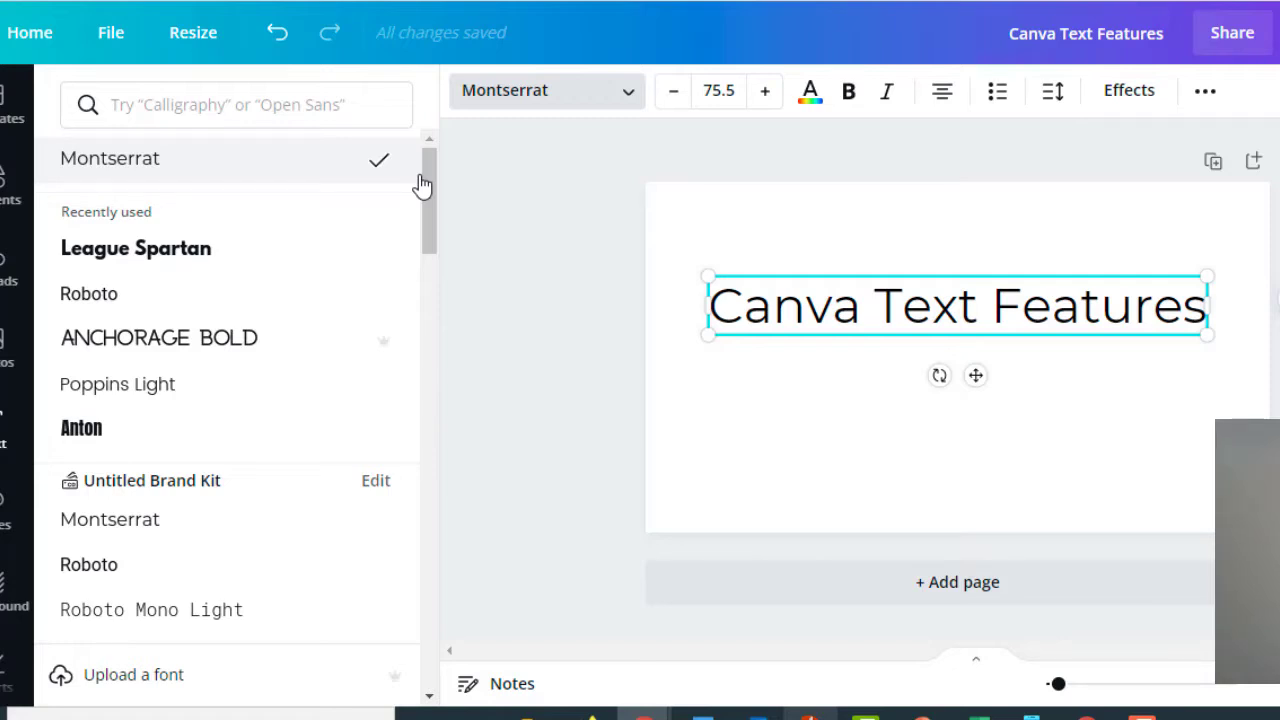
left_click(628, 105)
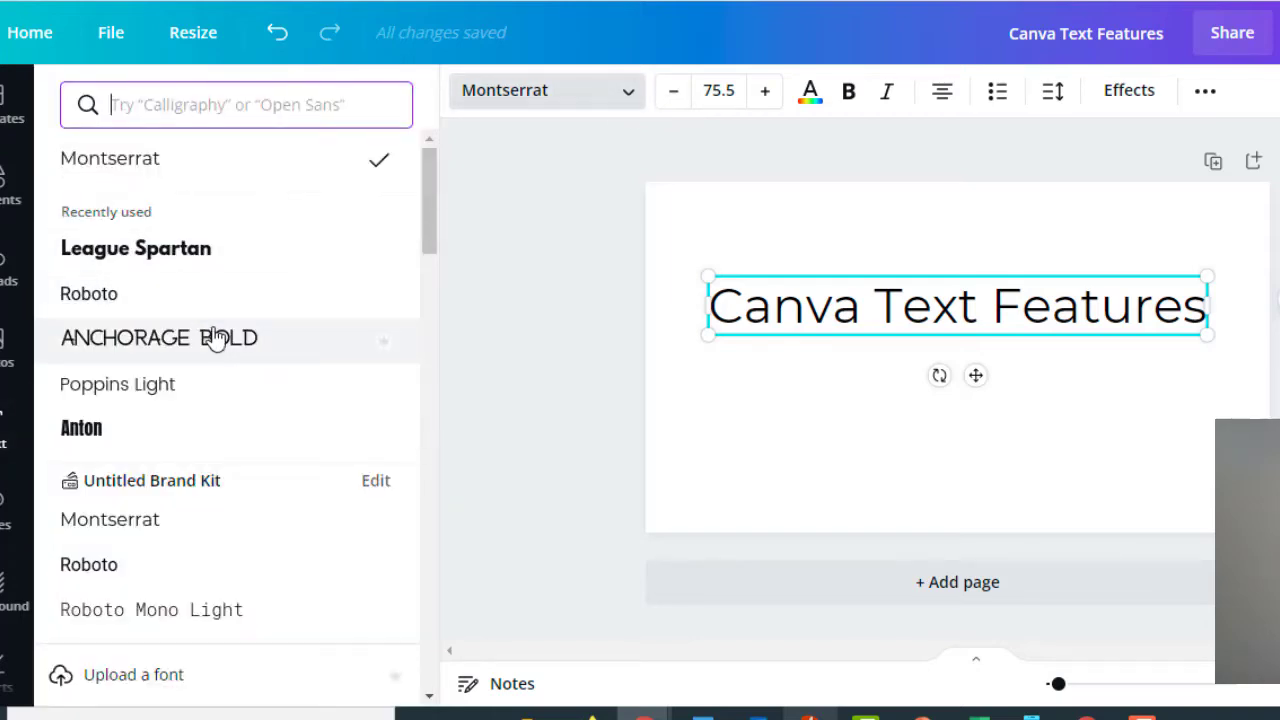
left_click(215, 340)
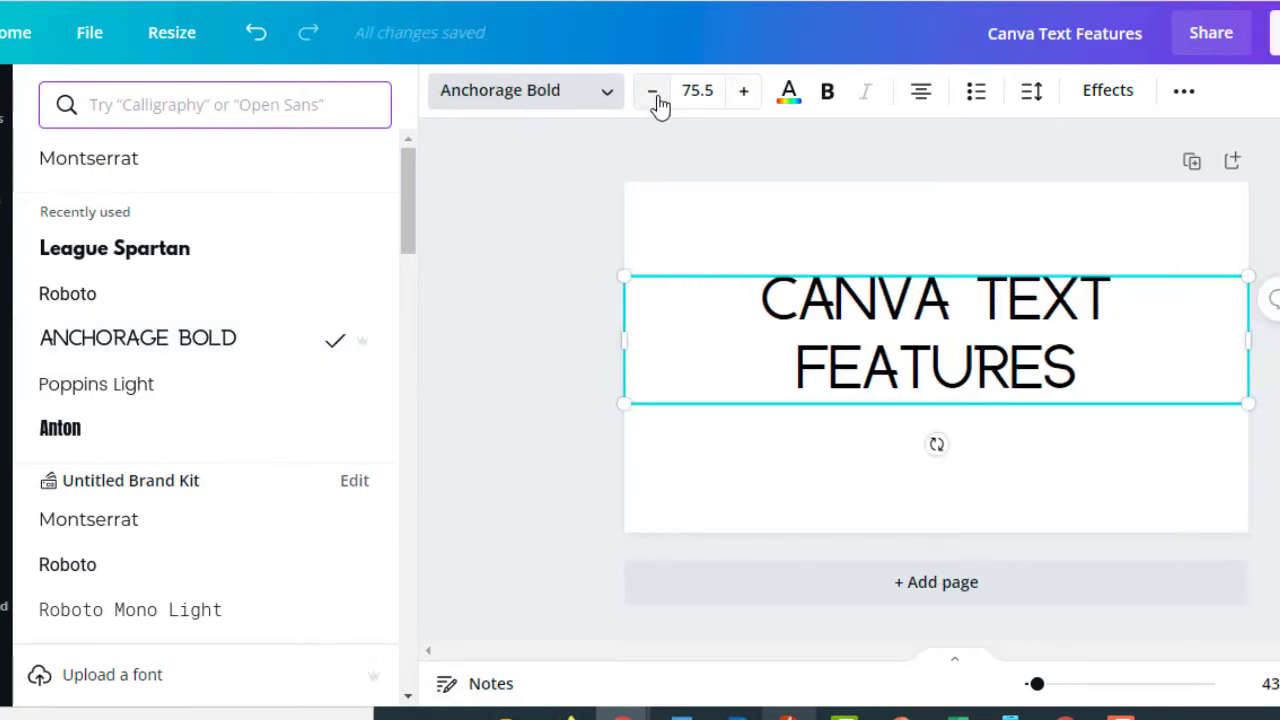
Shrink the heading to size 59.5 so it fits on one line
left_click(676, 100)
left_click(652, 95)
left_click(652, 95)
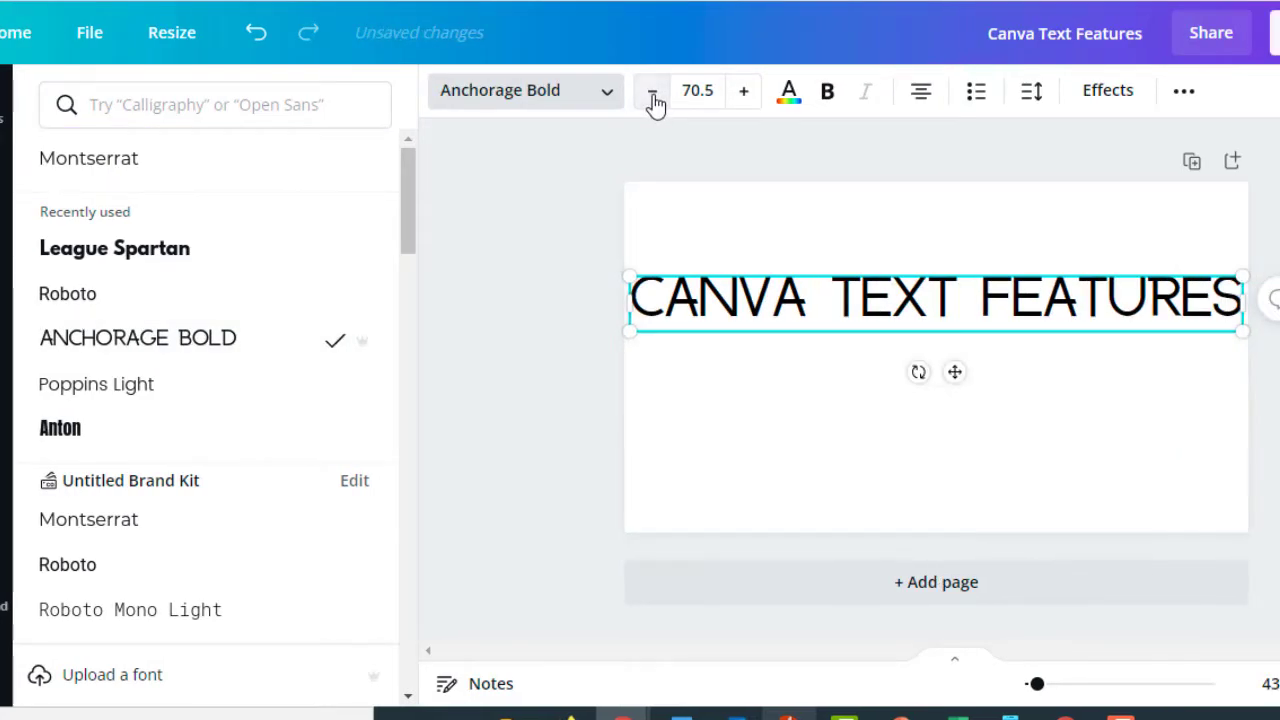
left_click(652, 95)
left_click(652, 95)
left_click(652, 95)
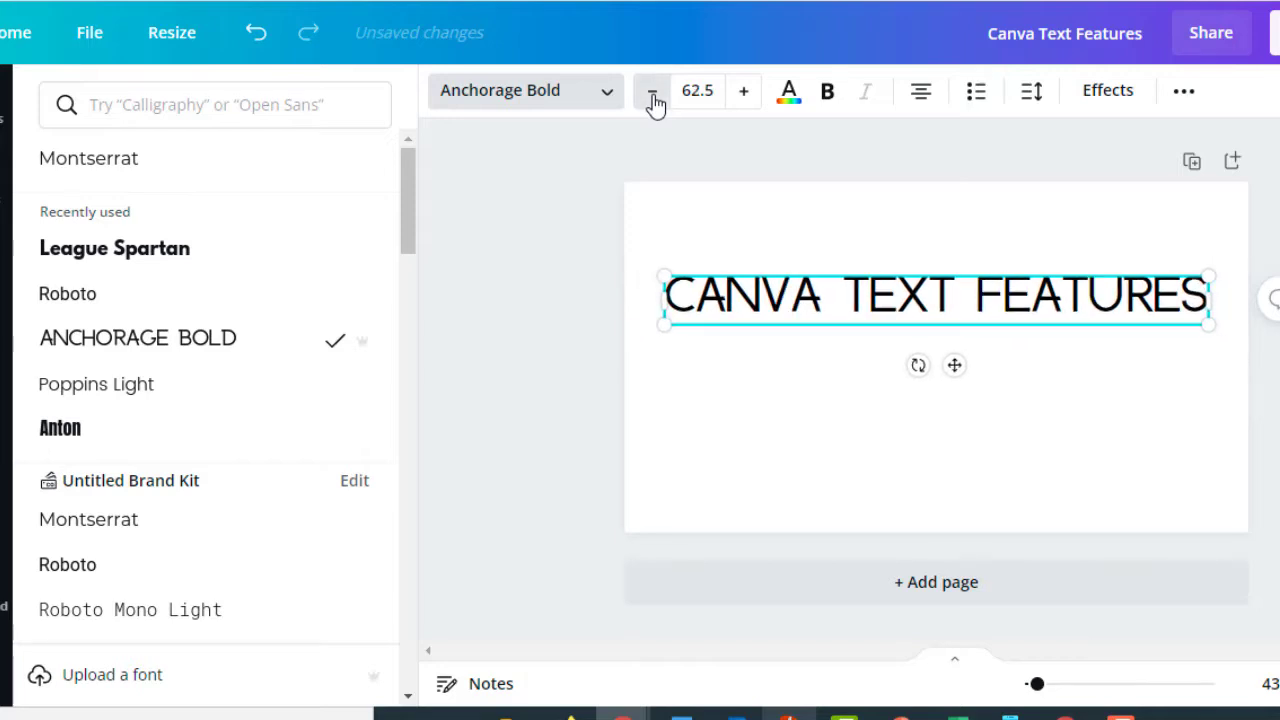
left_click(652, 95)
left_click(652, 95)
key("Escape")
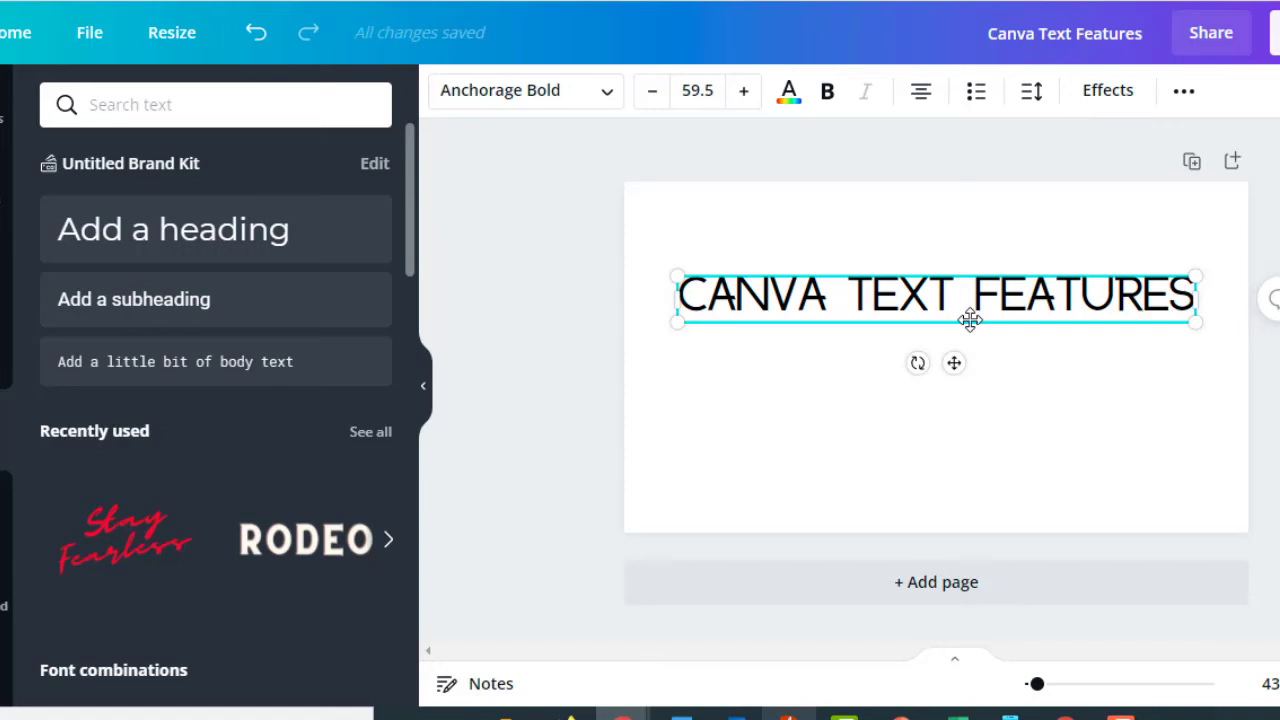
Try Shadow, a stronger Lift, and a thick-outlined Hollow effect on the heading
left_click(1097, 106)
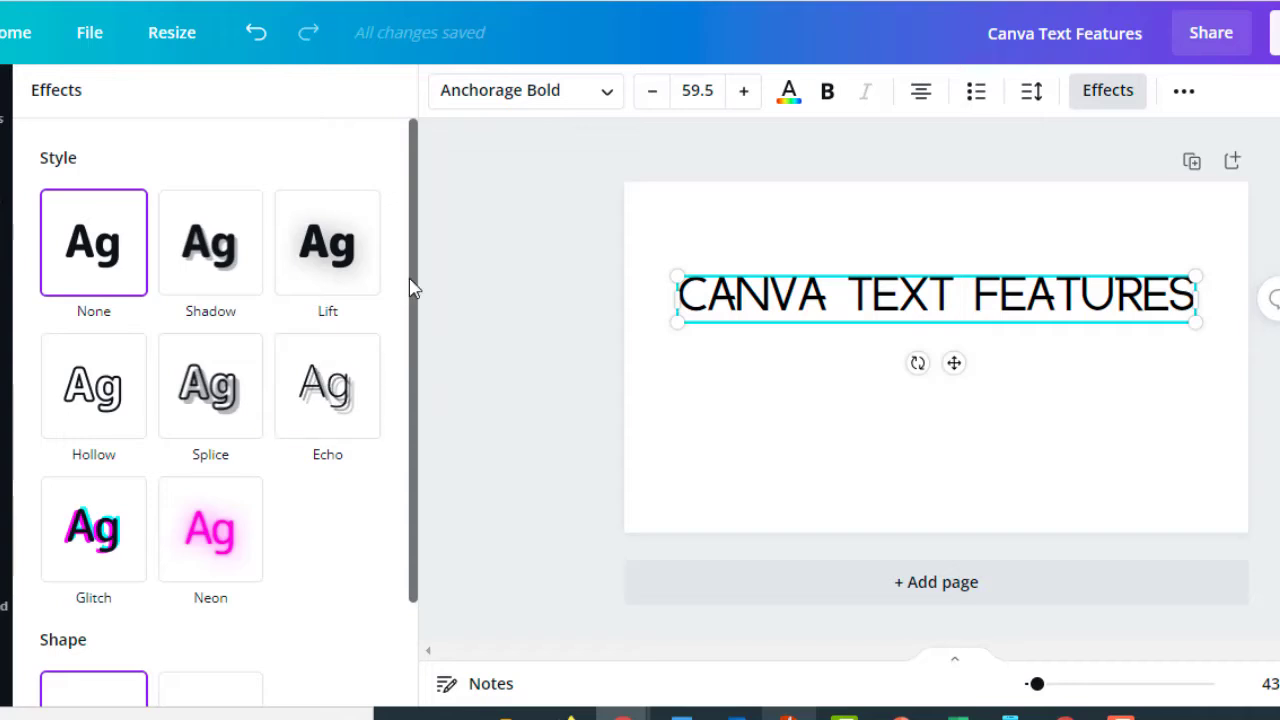
scroll(416, 314, "down", 1)
left_click(195, 250)
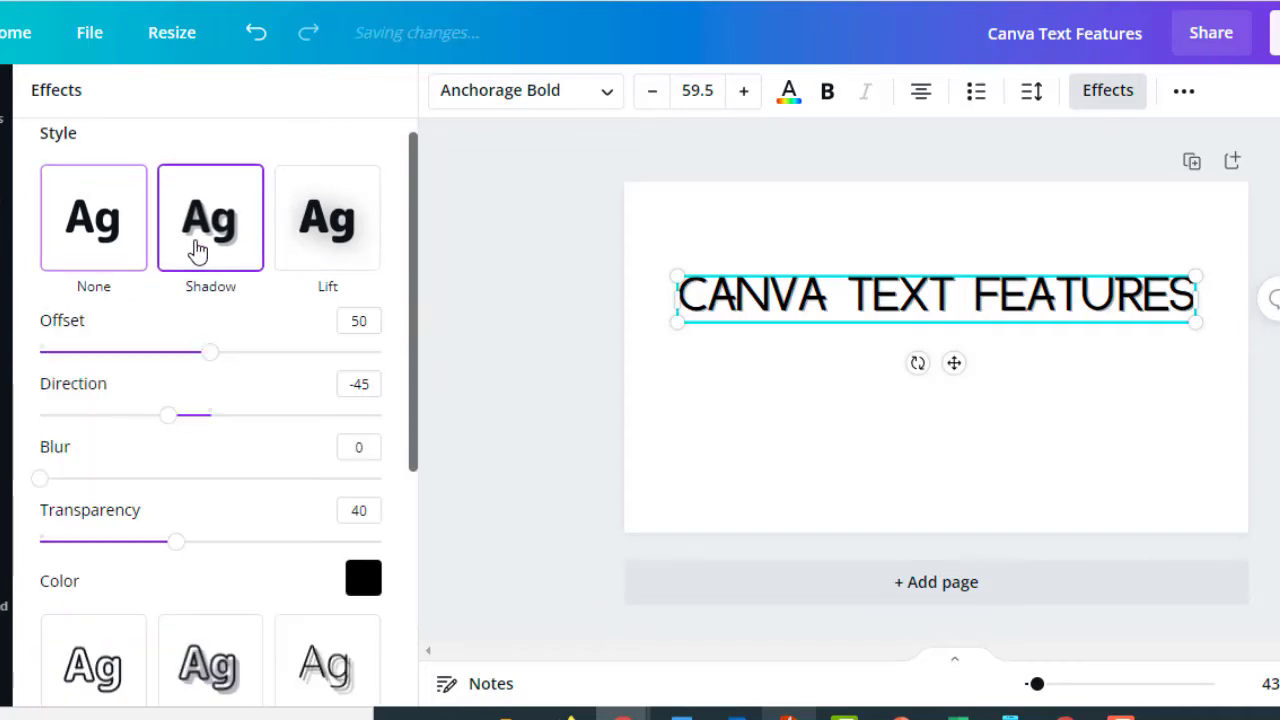
left_click(322, 246)
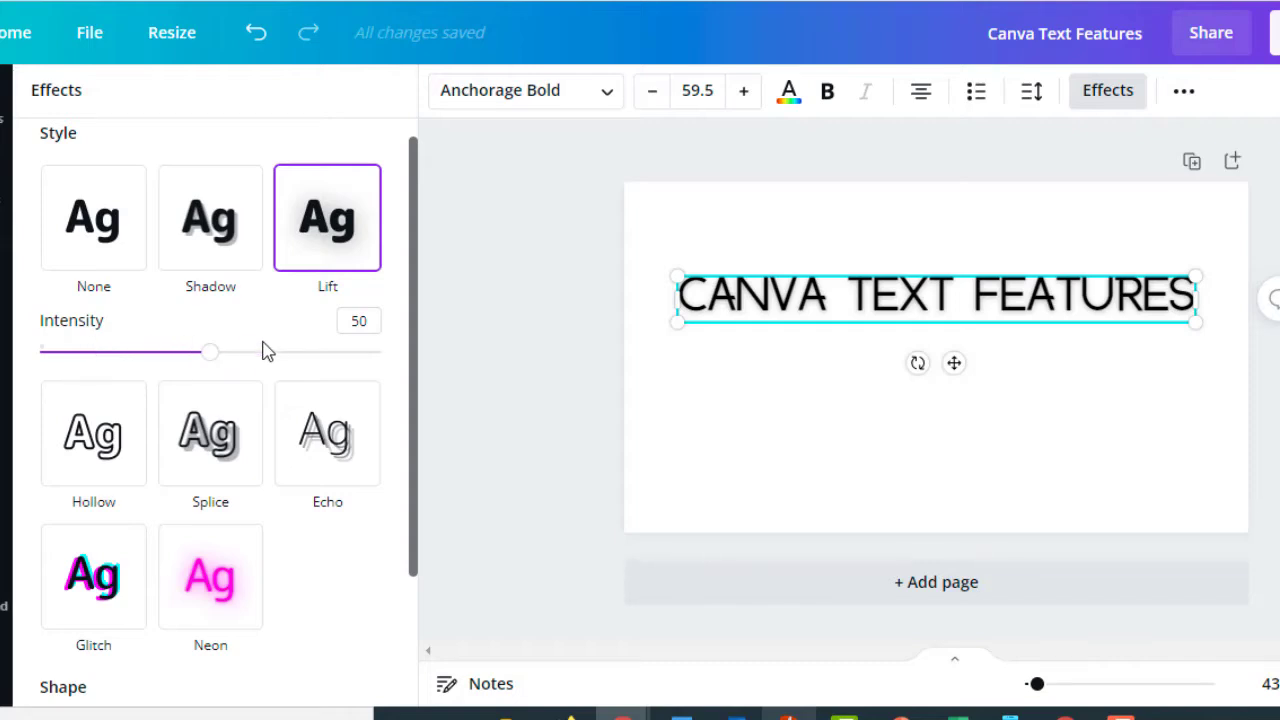
mouse_move(210, 362)
left_mouse_down()
mouse_move(336, 377)
mouse_move(226, 373)
left_mouse_up()
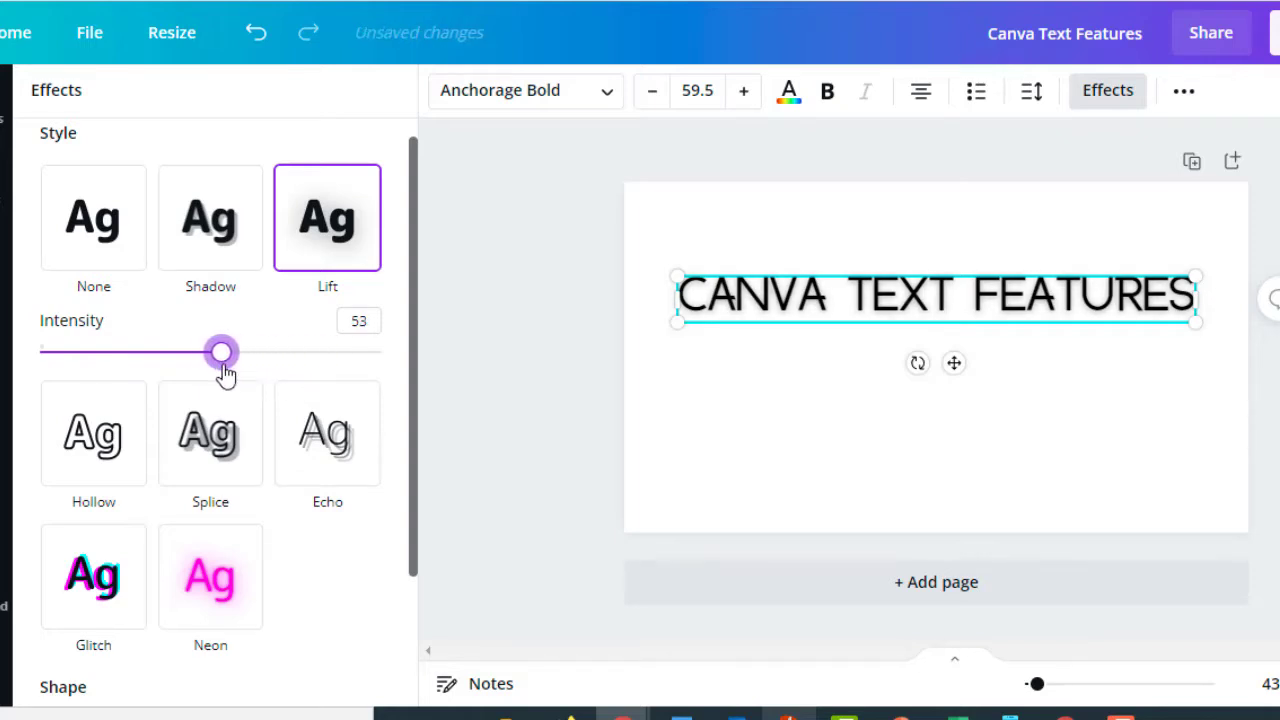
left_click(118, 428)
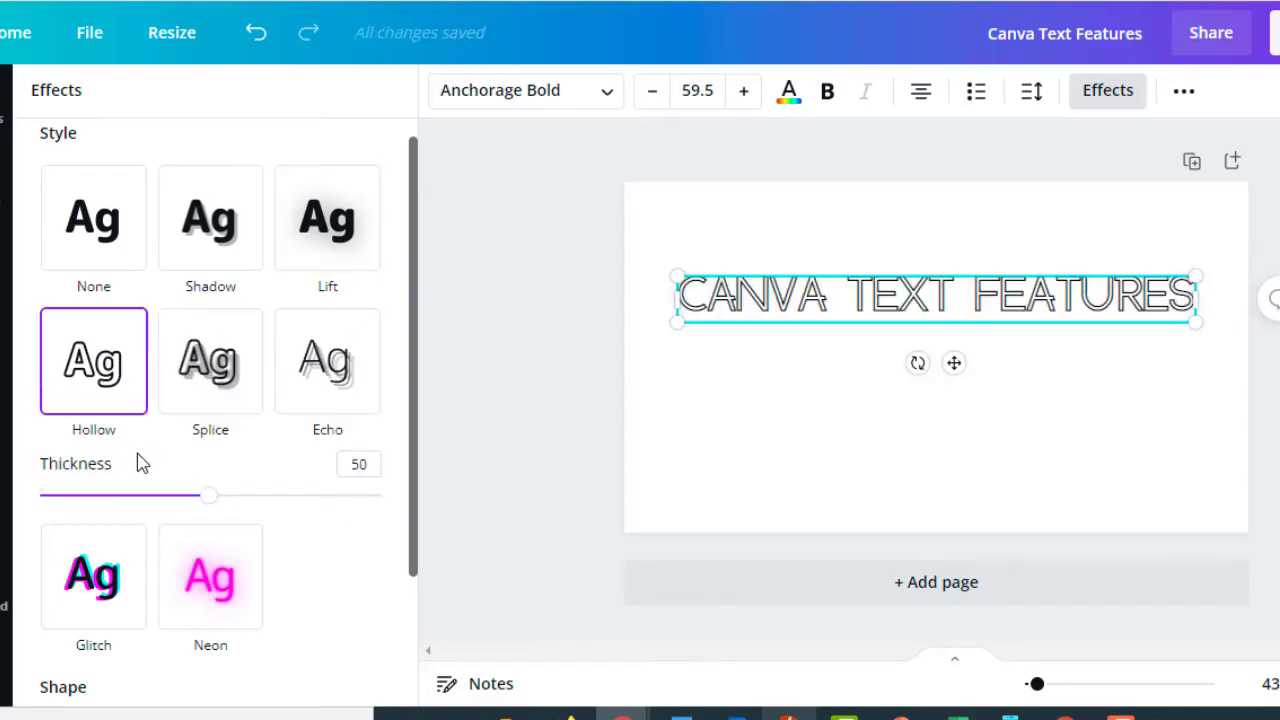
mouse_move(208, 504)
left_mouse_down()
mouse_move(279, 503)
mouse_move(264, 500)
left_mouse_up()
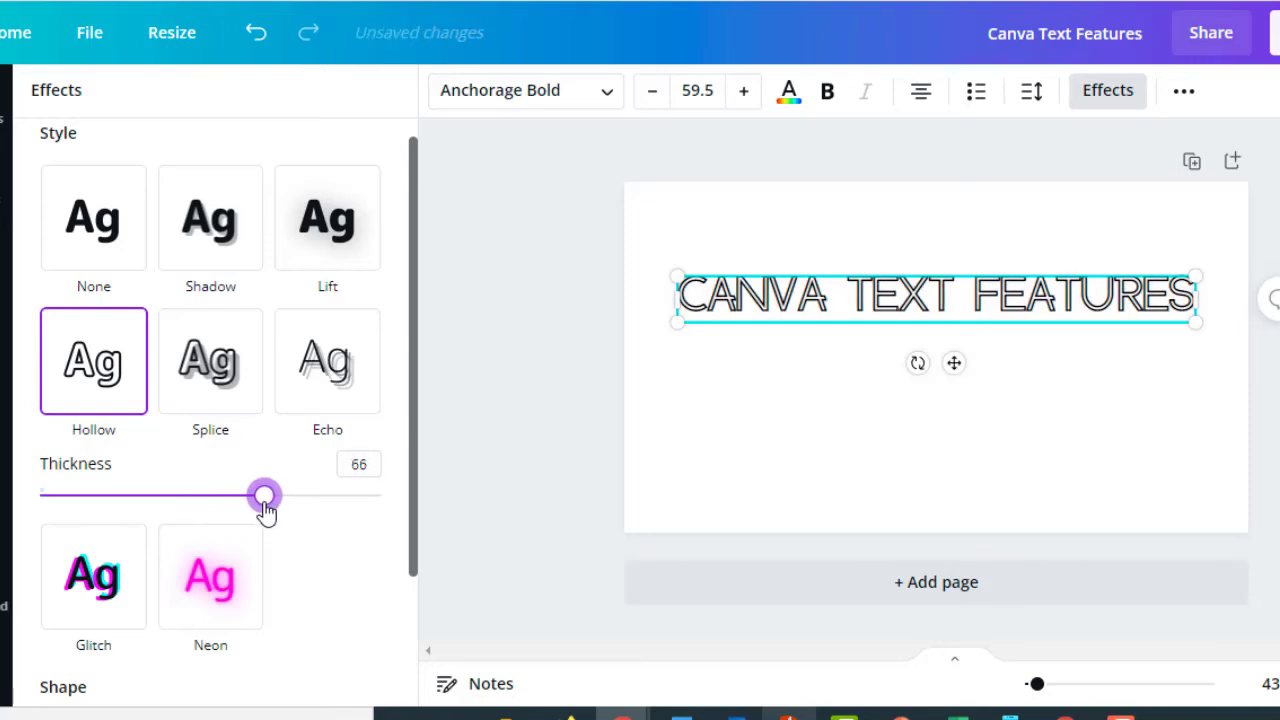
Apply Splice with adjusted offset, colour it teal then red, then return to Lift
left_click(213, 391)
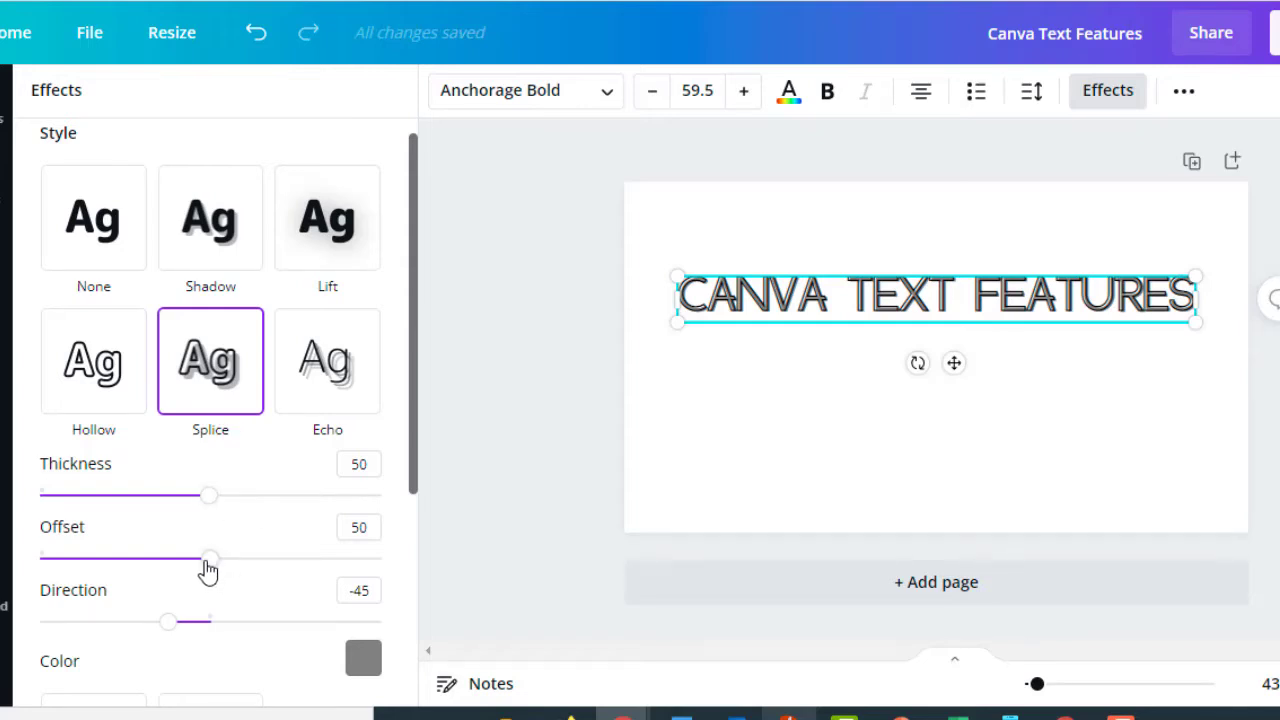
mouse_move(208, 570)
left_mouse_down()
mouse_move(252, 563)
mouse_move(222, 562)
left_mouse_up()
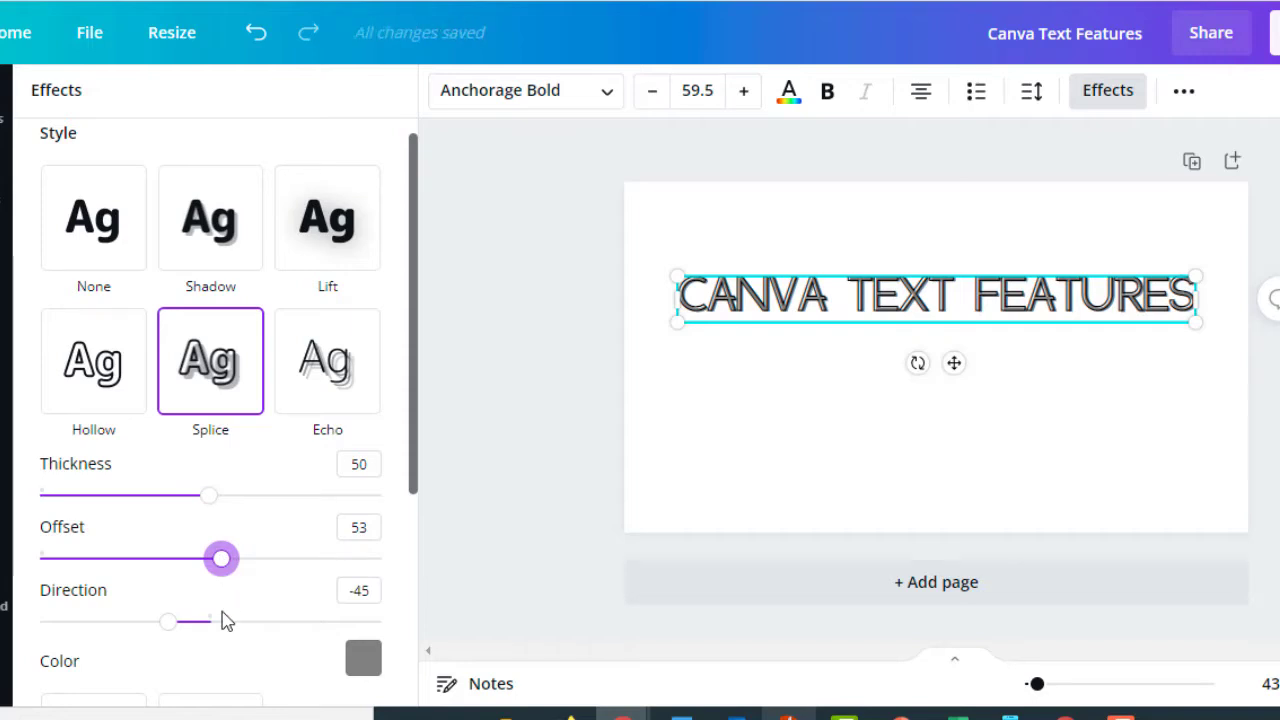
left_click(366, 670)
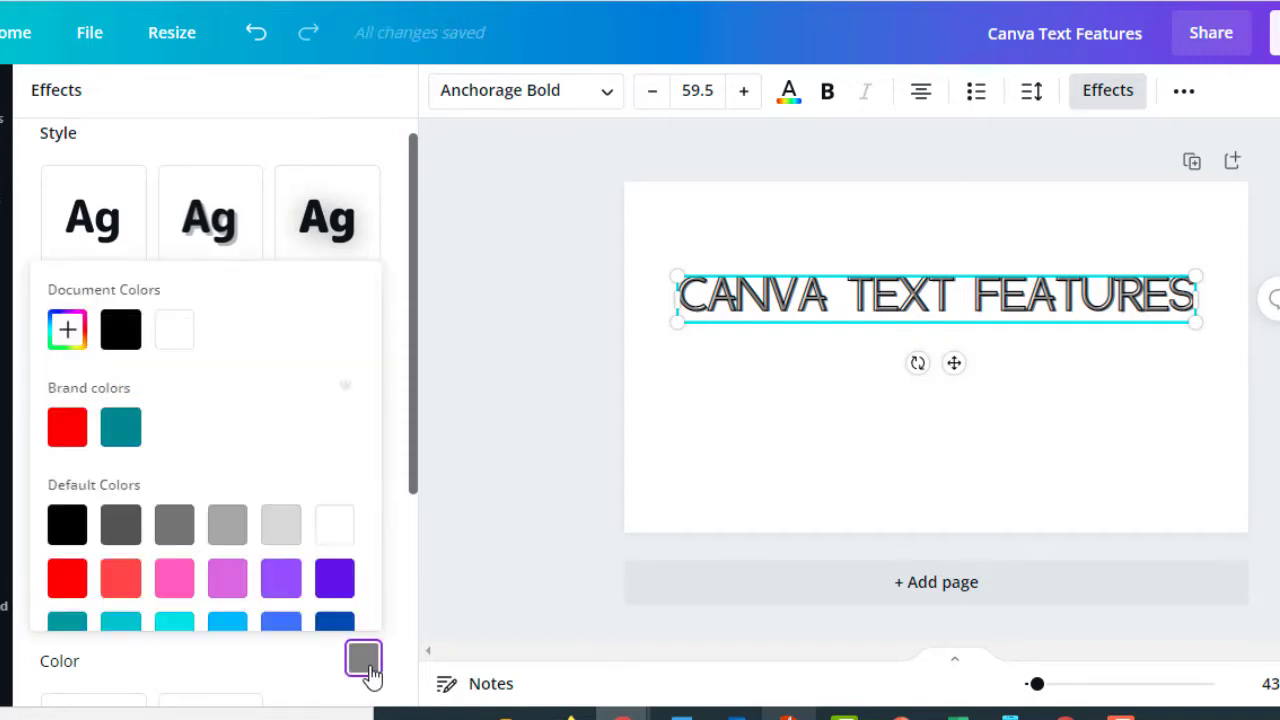
left_click(133, 433)
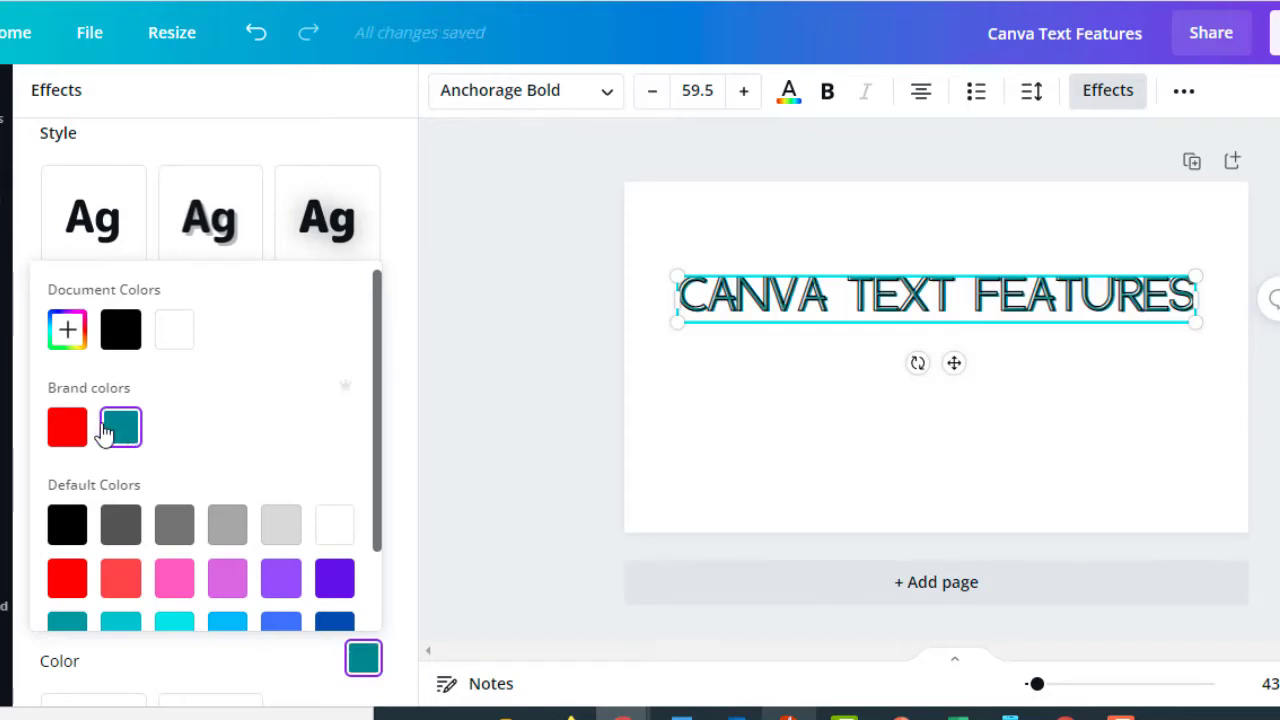
left_click(74, 438)
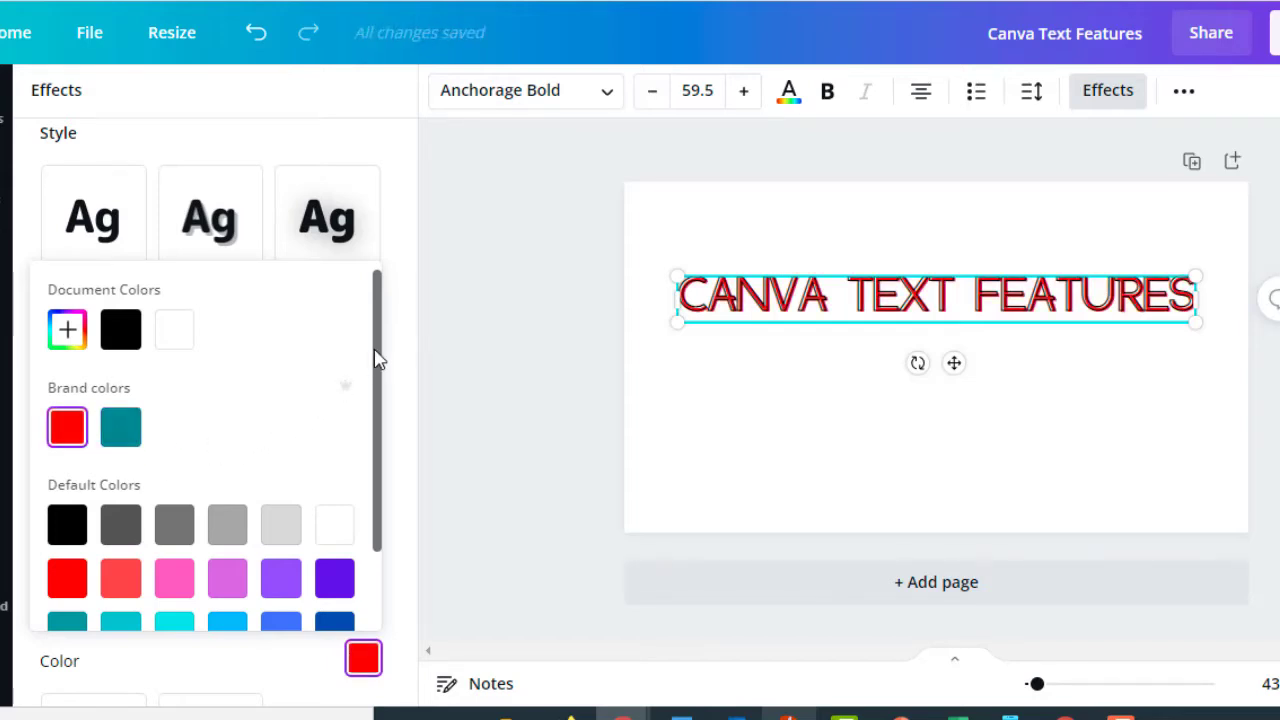
scroll(380, 370, "down", 1)
left_click(355, 192)
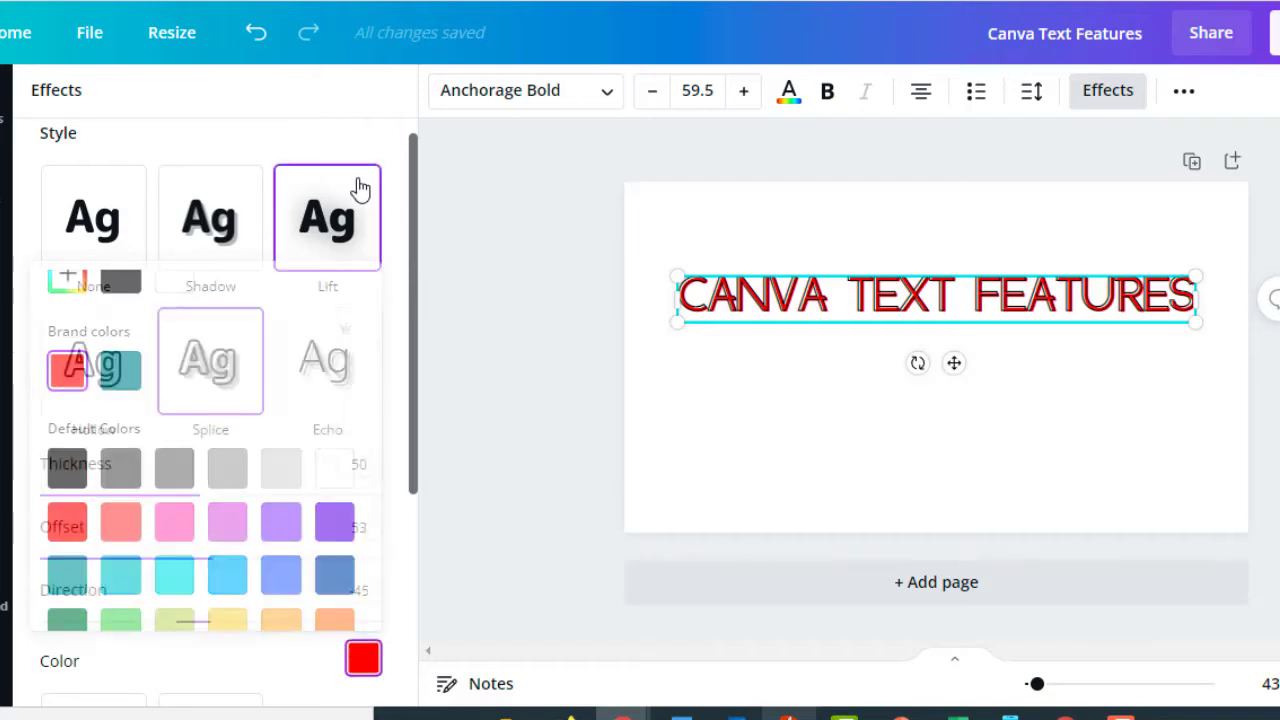
Try Echo and Glitch, then give the title a Neon glow at intensity 59
left_click_drag(417, 331, 409, 486)
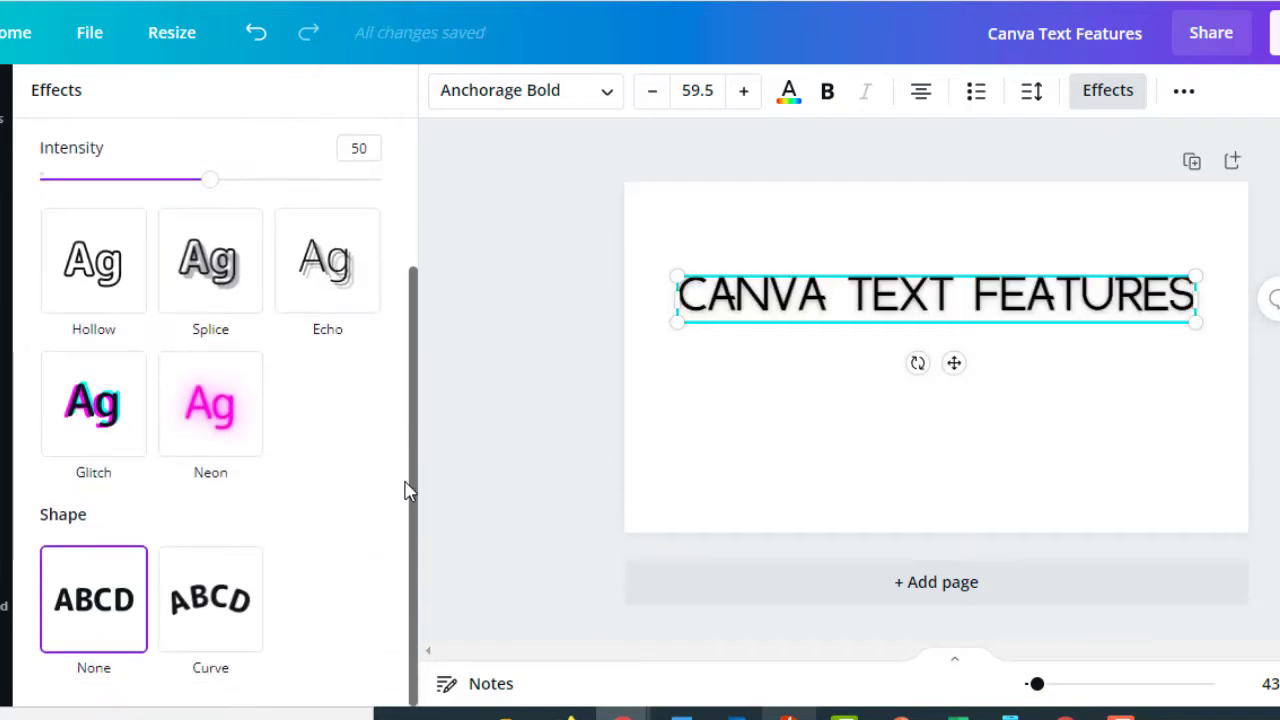
left_click(329, 305)
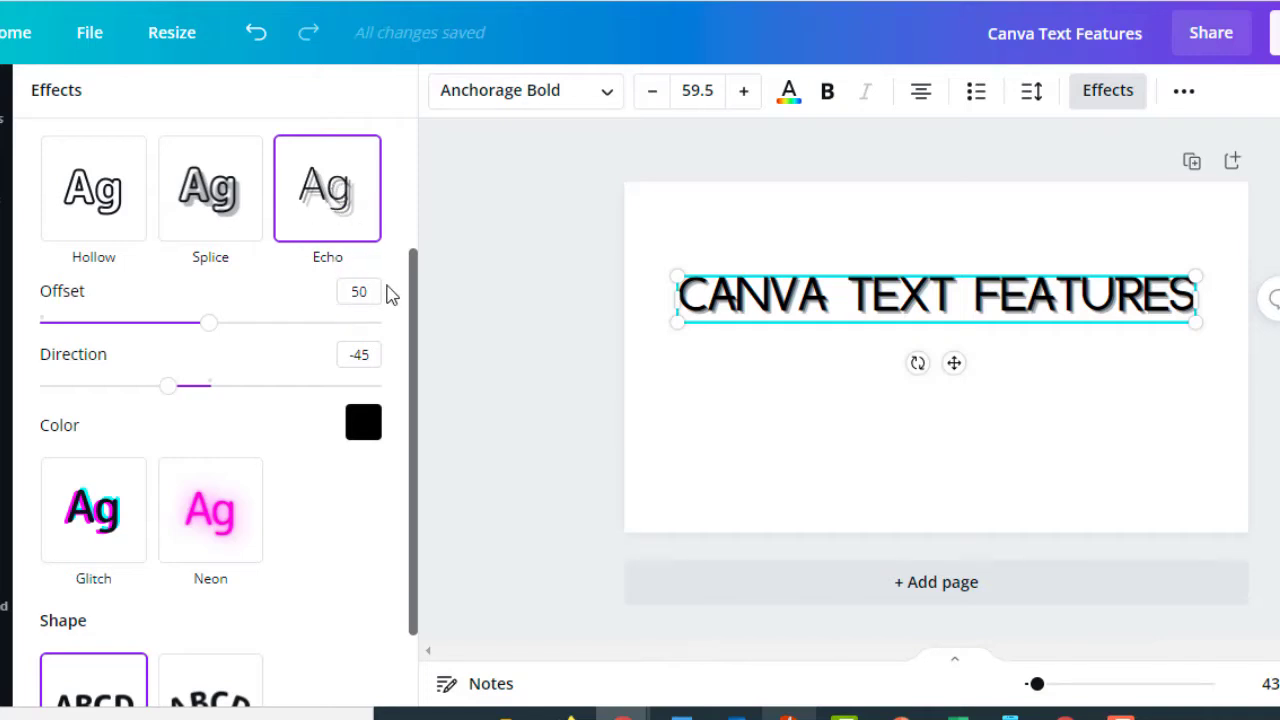
left_click(113, 545)
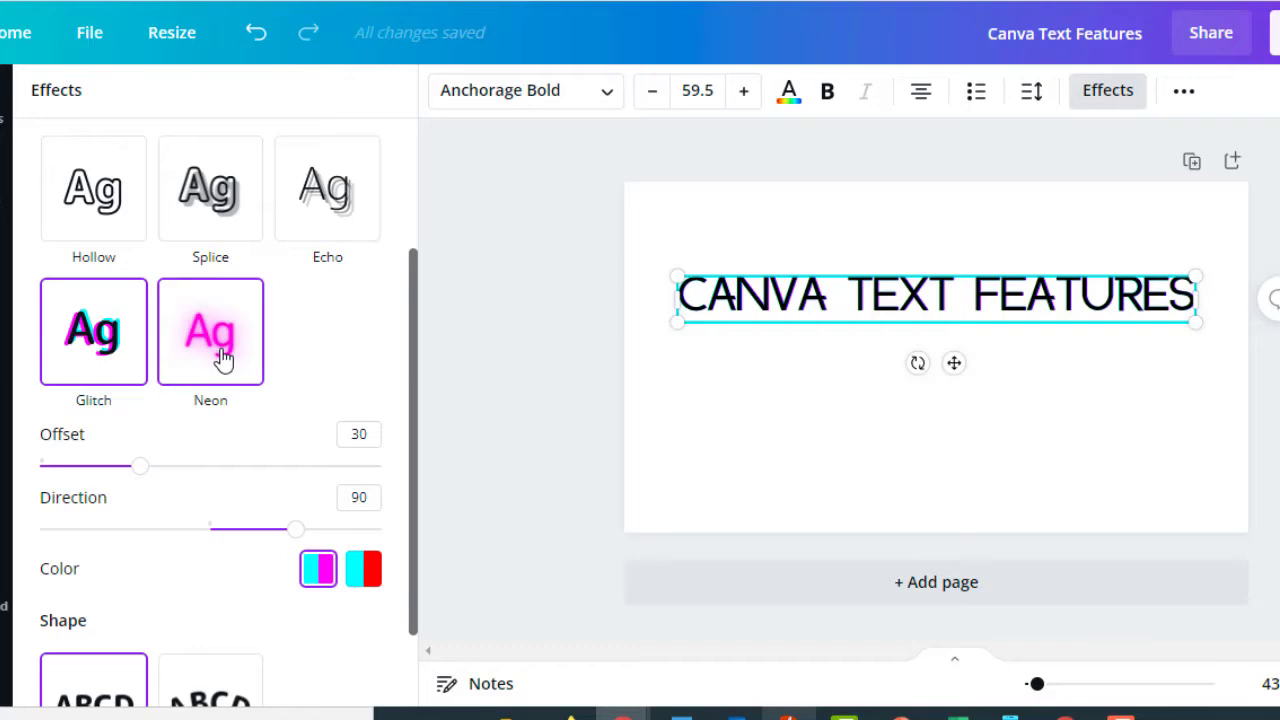
left_click(222, 360)
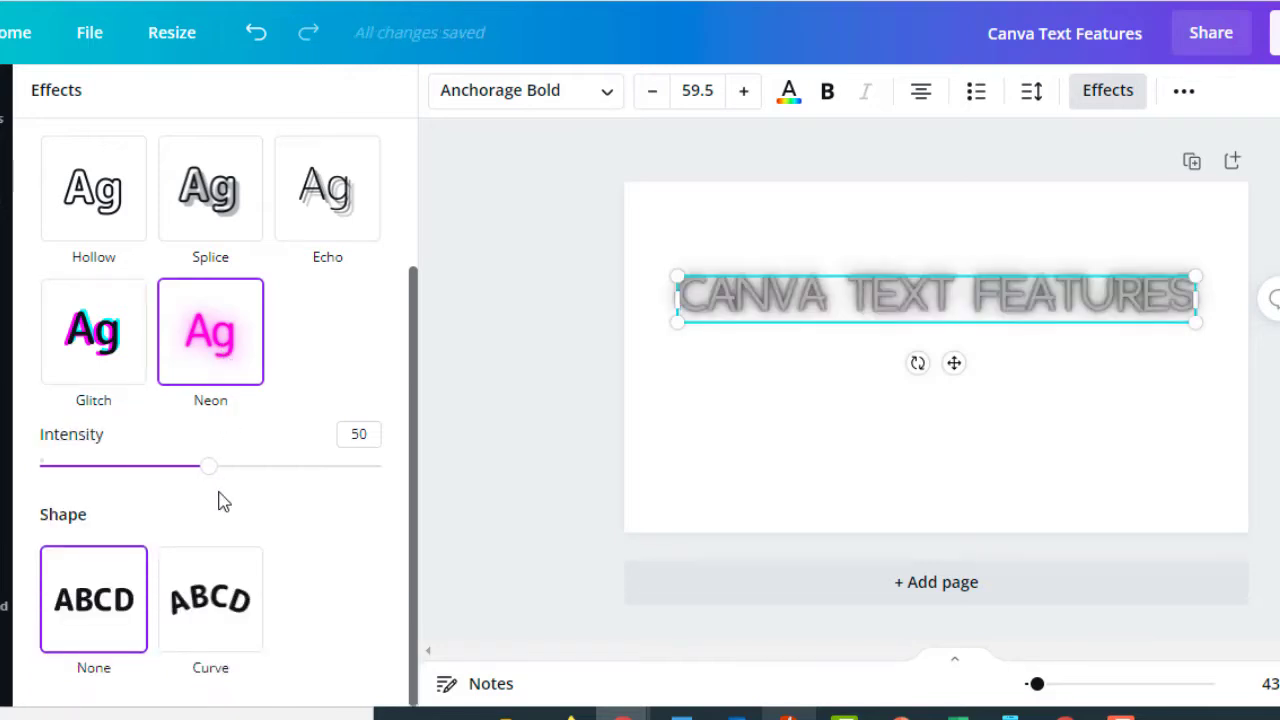
mouse_move(211, 481)
left_mouse_down()
mouse_move(349, 479)
mouse_move(154, 464)
mouse_move(240, 466)
left_mouse_up()
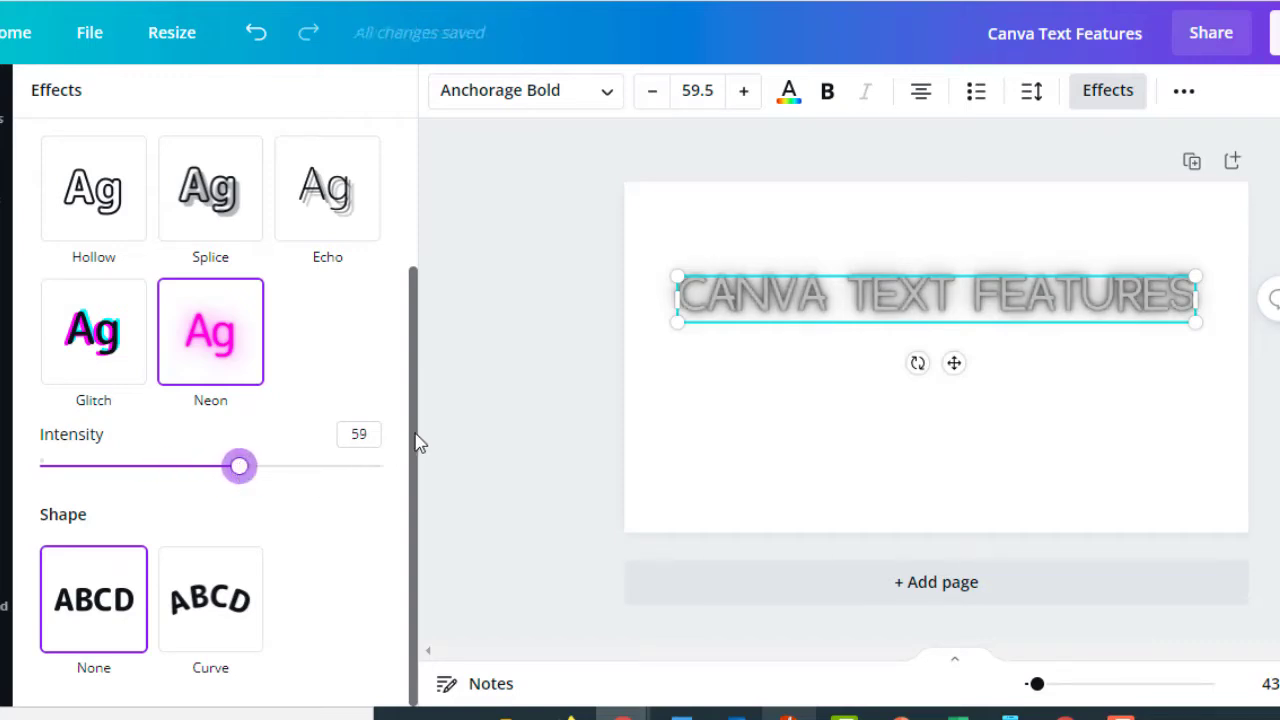
Apply the Curve shape to the neon title, keeping the curve value at 58
left_click(246, 618)
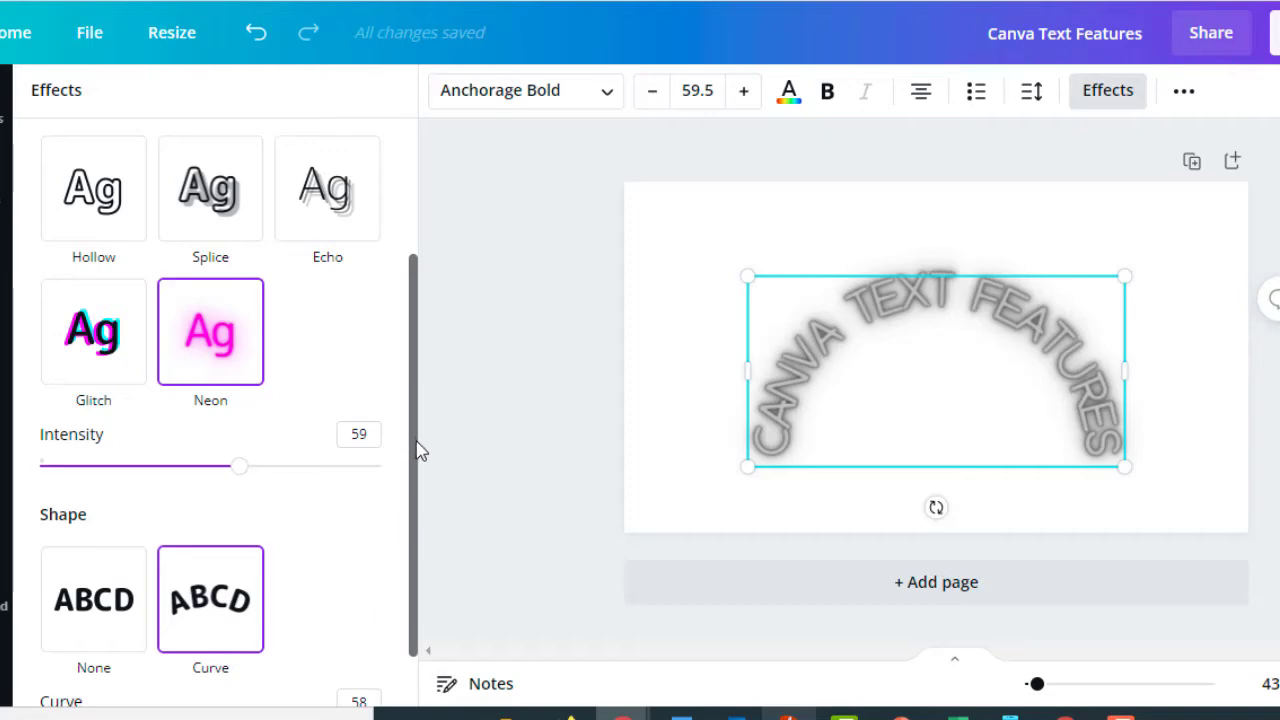
left_click_drag(415, 438, 423, 240)
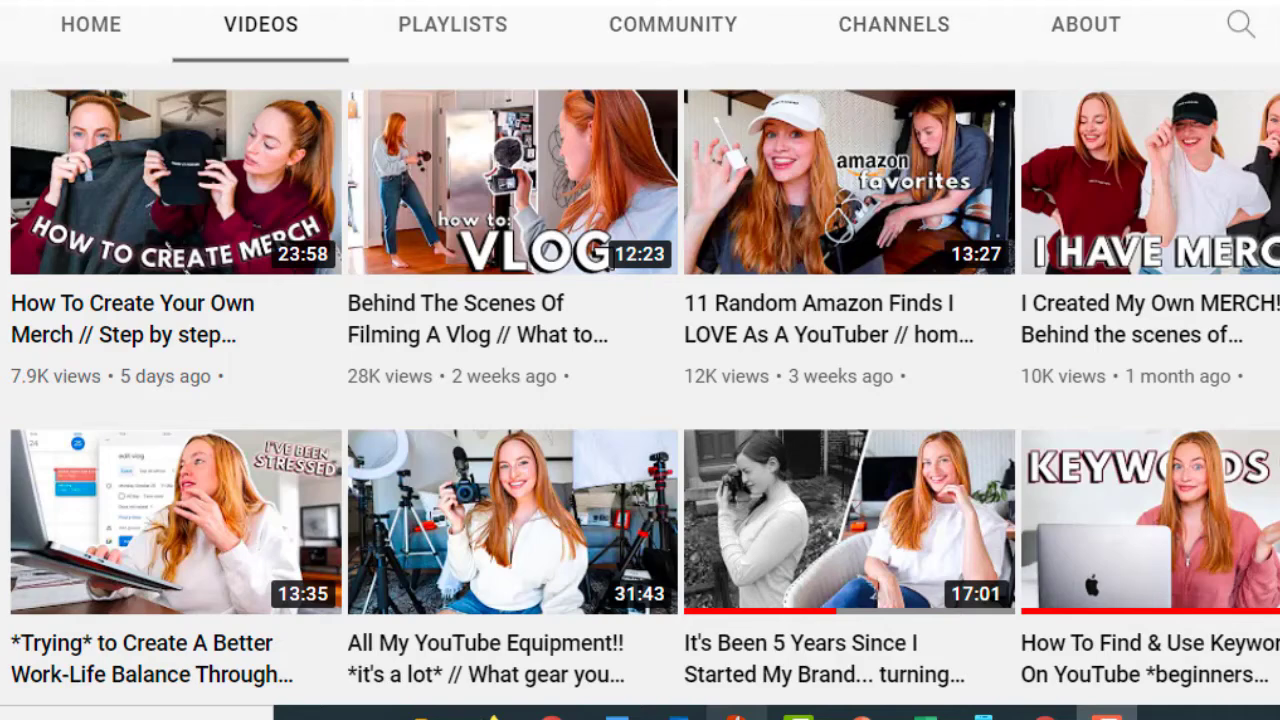
Scroll through several YouTube channels' video thumbnail grids
scroll(640, 400, "down", 1)
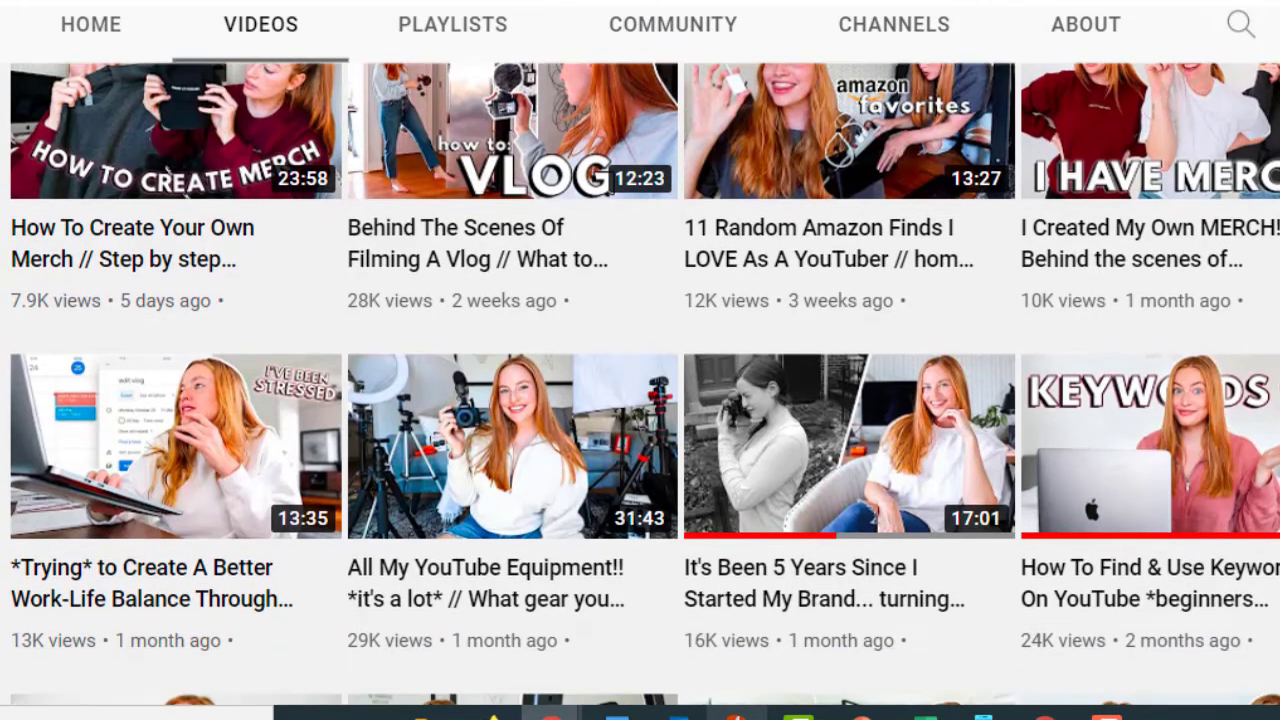
scroll(640, 400, "down", 1)
scroll(640, 400, "down", 2)
scroll(640, 400, "down", 1)
scroll(640, 400, "down", 1)
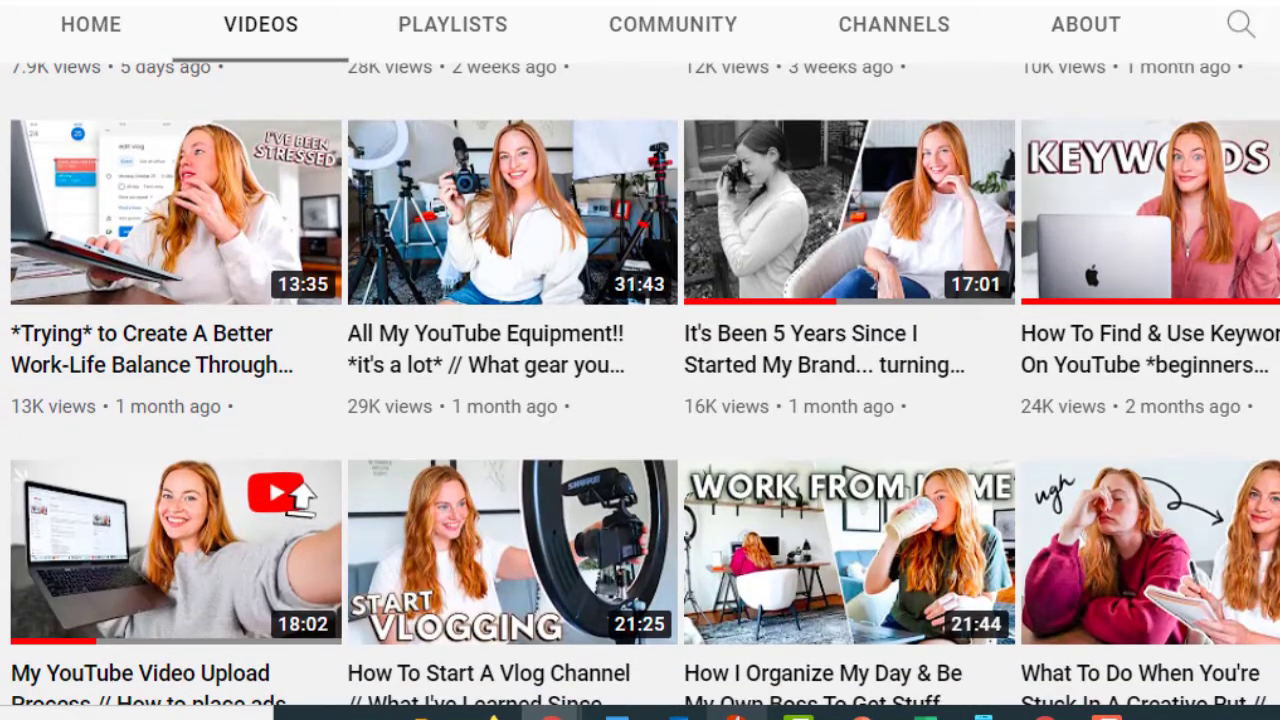
scroll(640, 400, "down", 2)
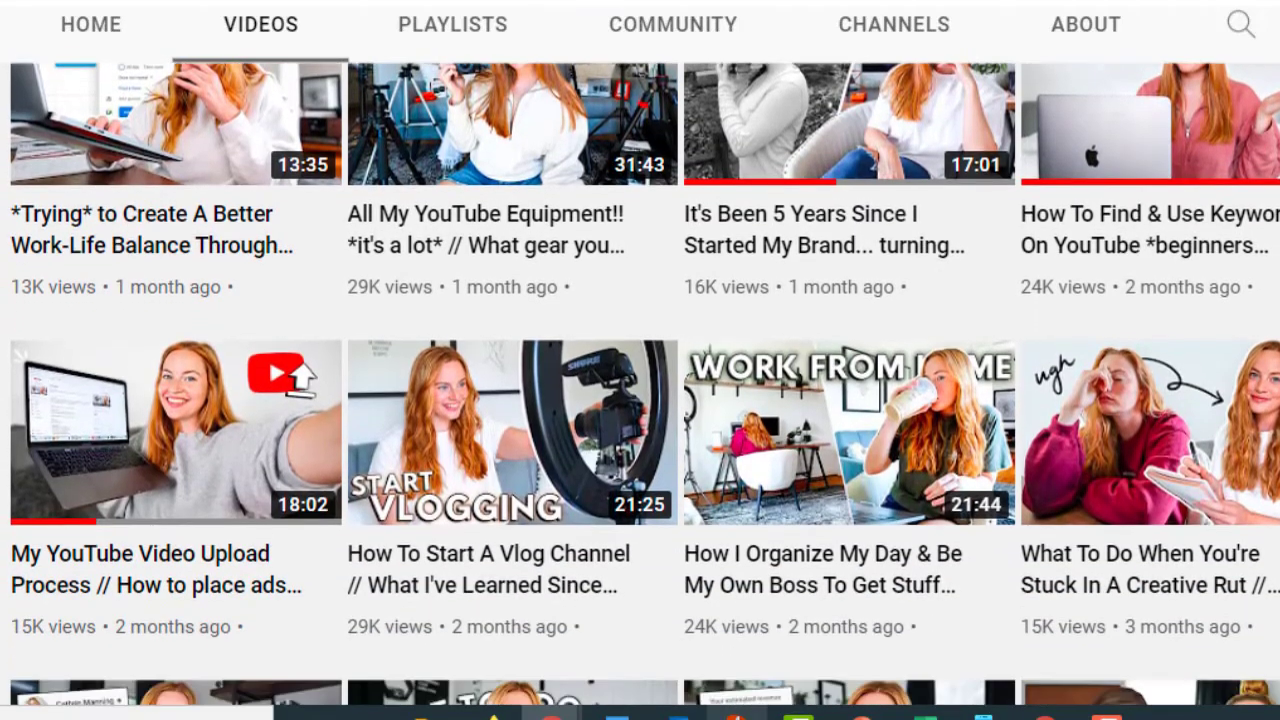
scroll(640, 400, "down", 2)
scroll(640, 400, "down", 2)
scroll(640, 400, "down", 2)
scroll(640, 400, "down", 1)
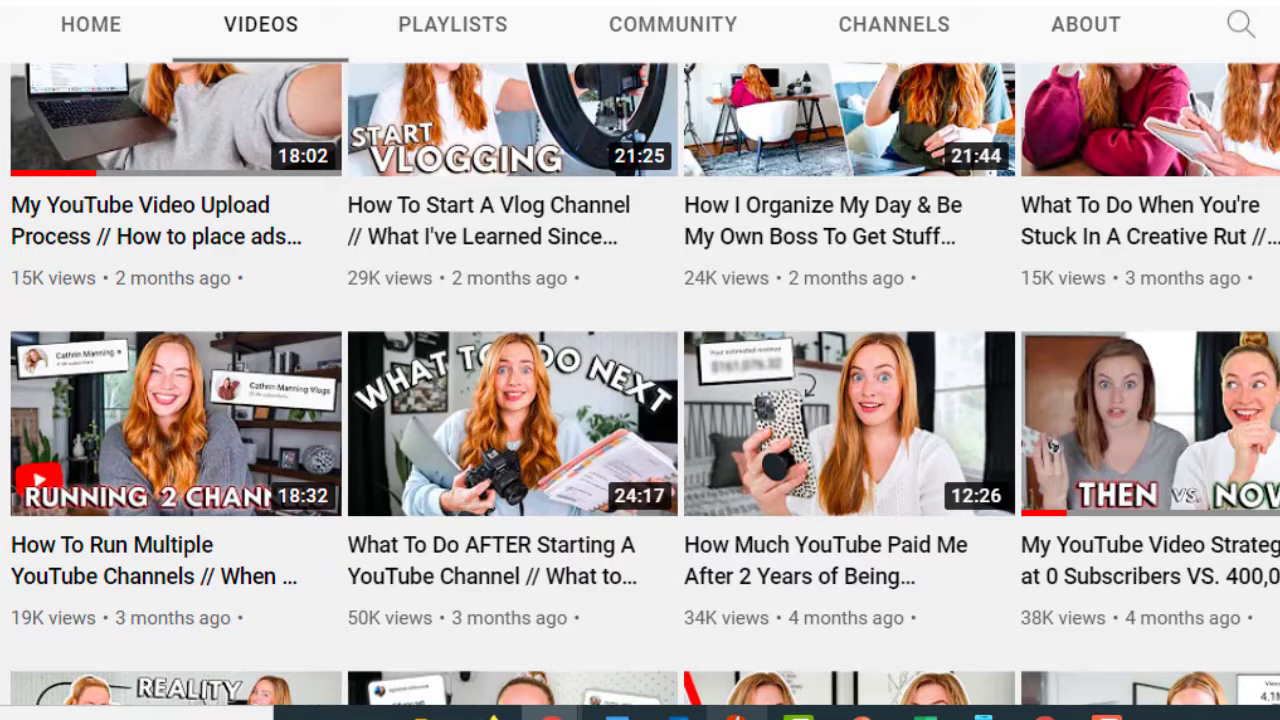
scroll(640, 400, "down", 1)
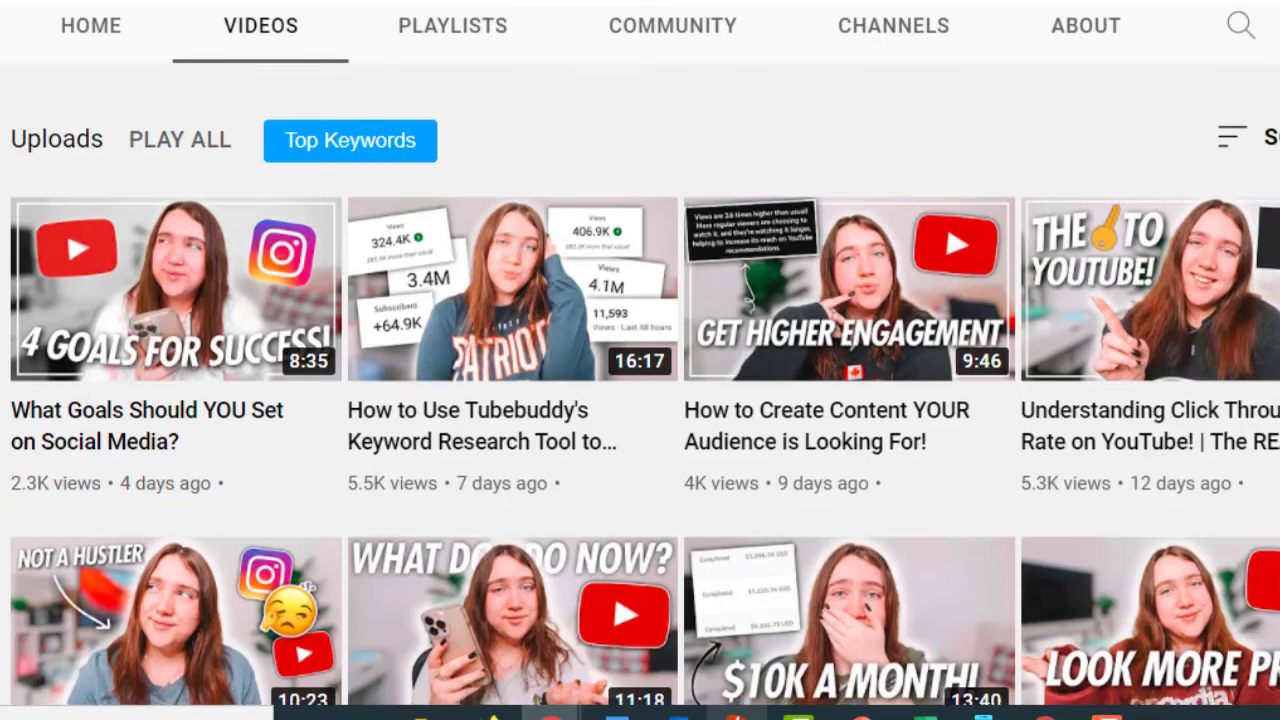
scroll(640, 400, "down", 2)
scroll(640, 400, "down", 1)
scroll(640, 400, "down", 1)
scroll(640, 400, "down", 1)
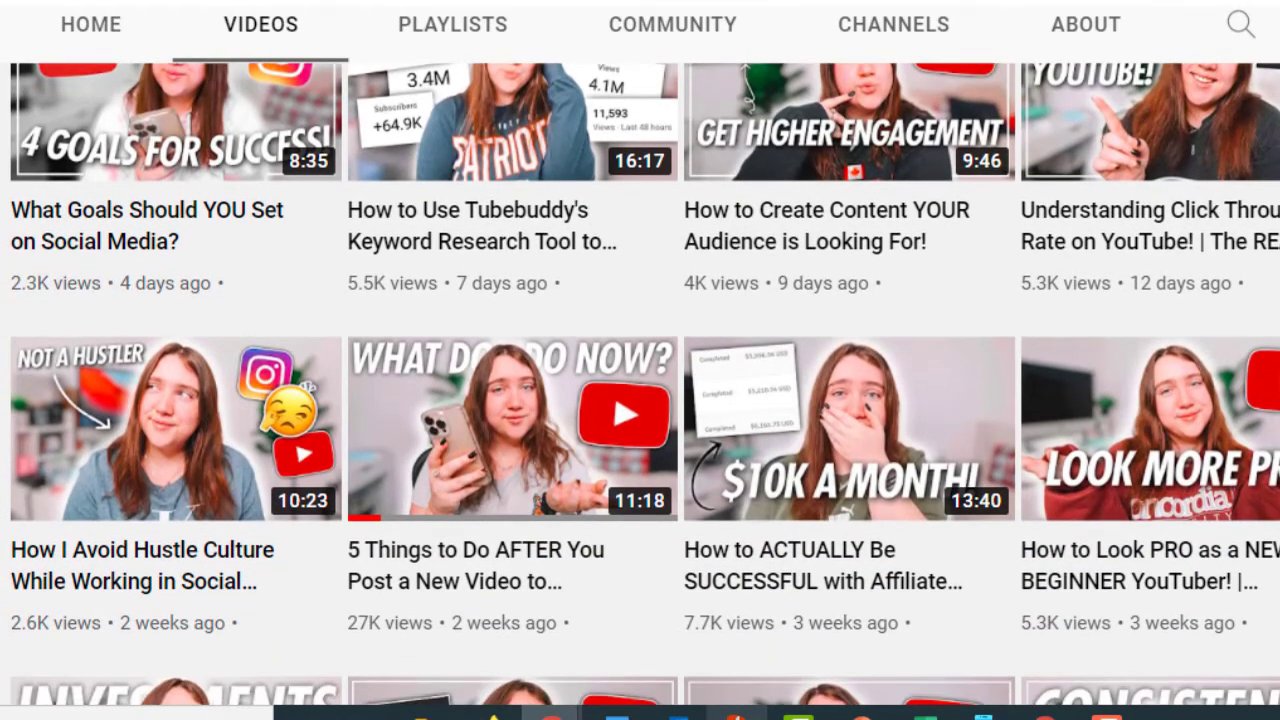
scroll(640, 400, "down", 1)
scroll(640, 400, "down", 1)
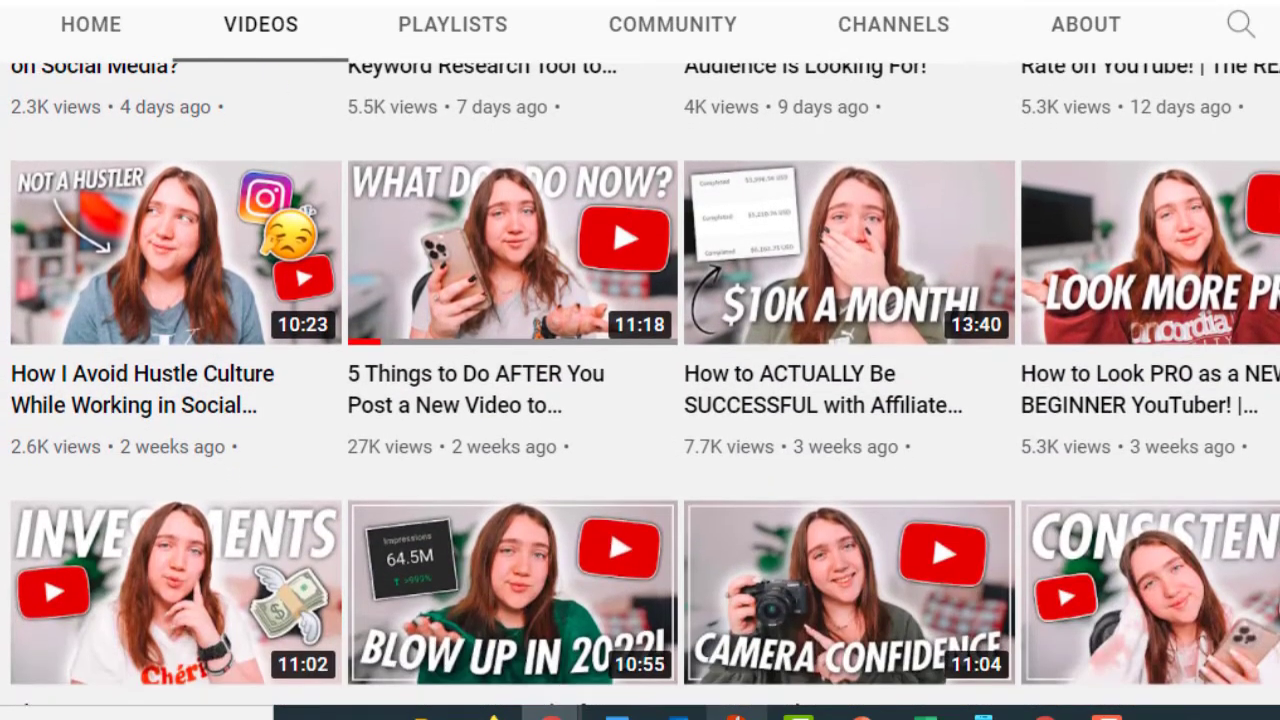
scroll(640, 400, "down", 2)
scroll(640, 400, "down", 1)
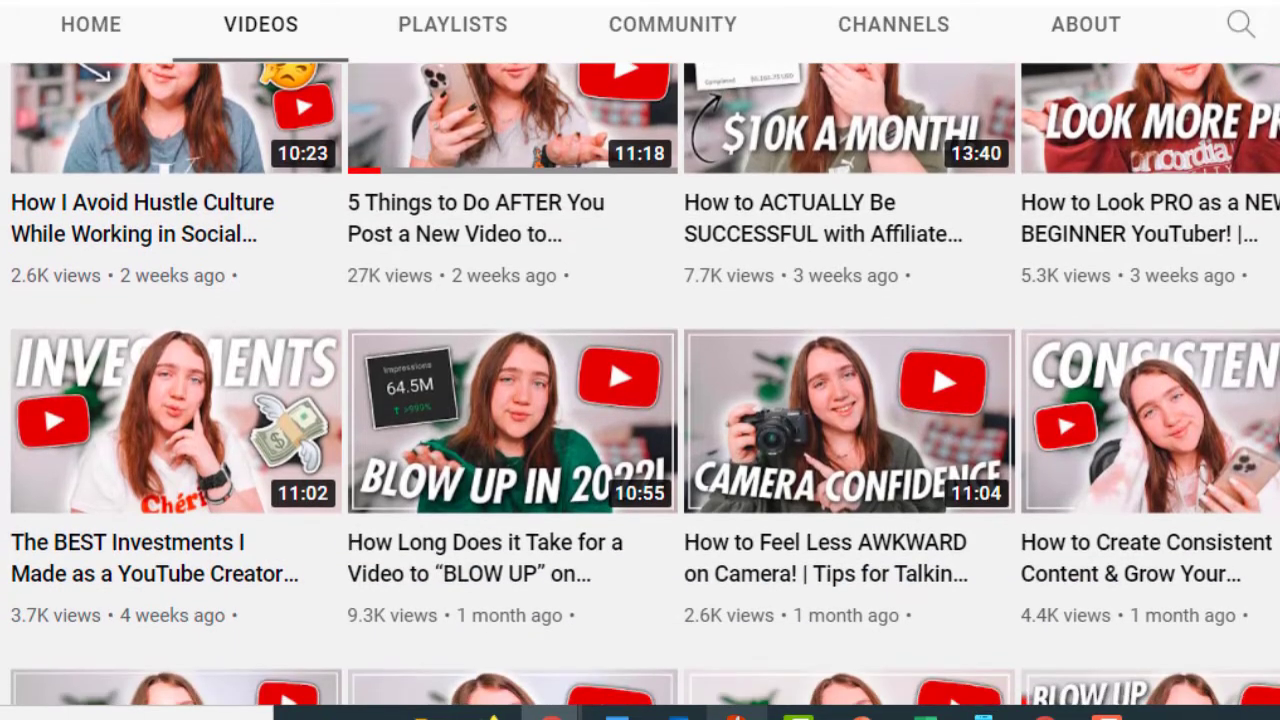
scroll(640, 400, "down", 1)
scroll(640, 400, "down", 1)
scroll(640, 400, "down", 1)
scroll(640, 400, "down", 1)
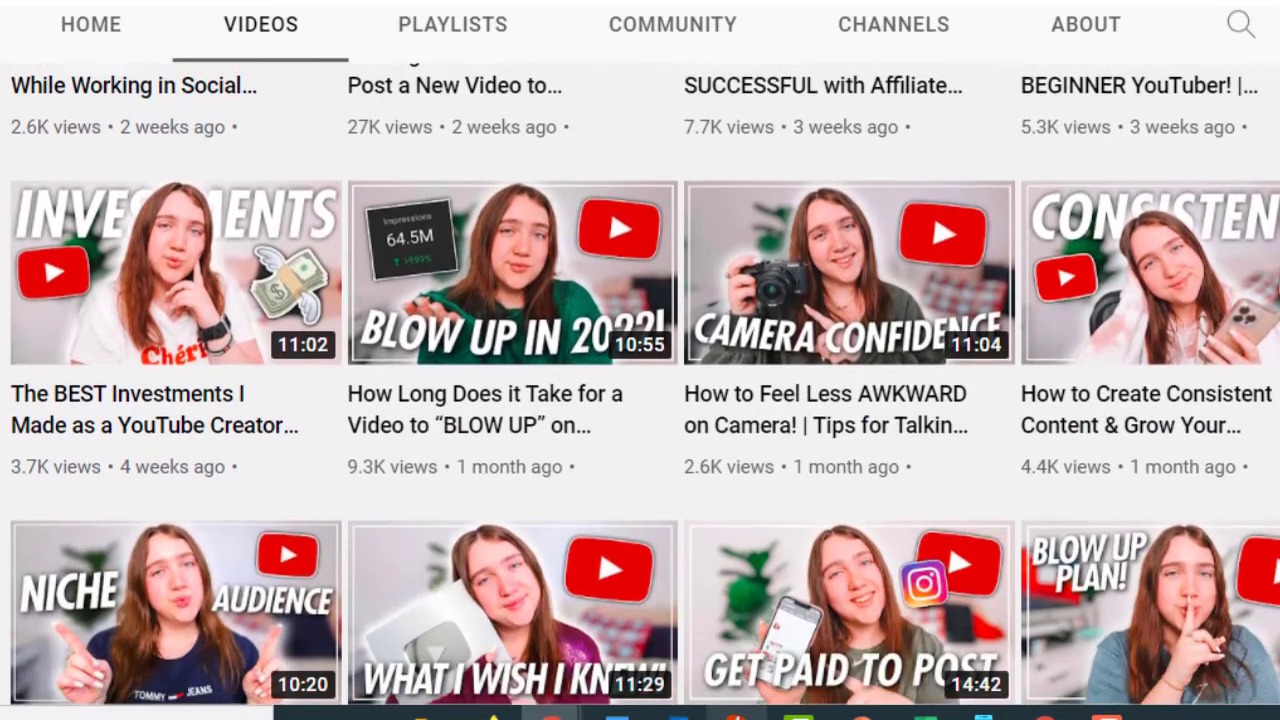
scroll(640, 400, "down", 1)
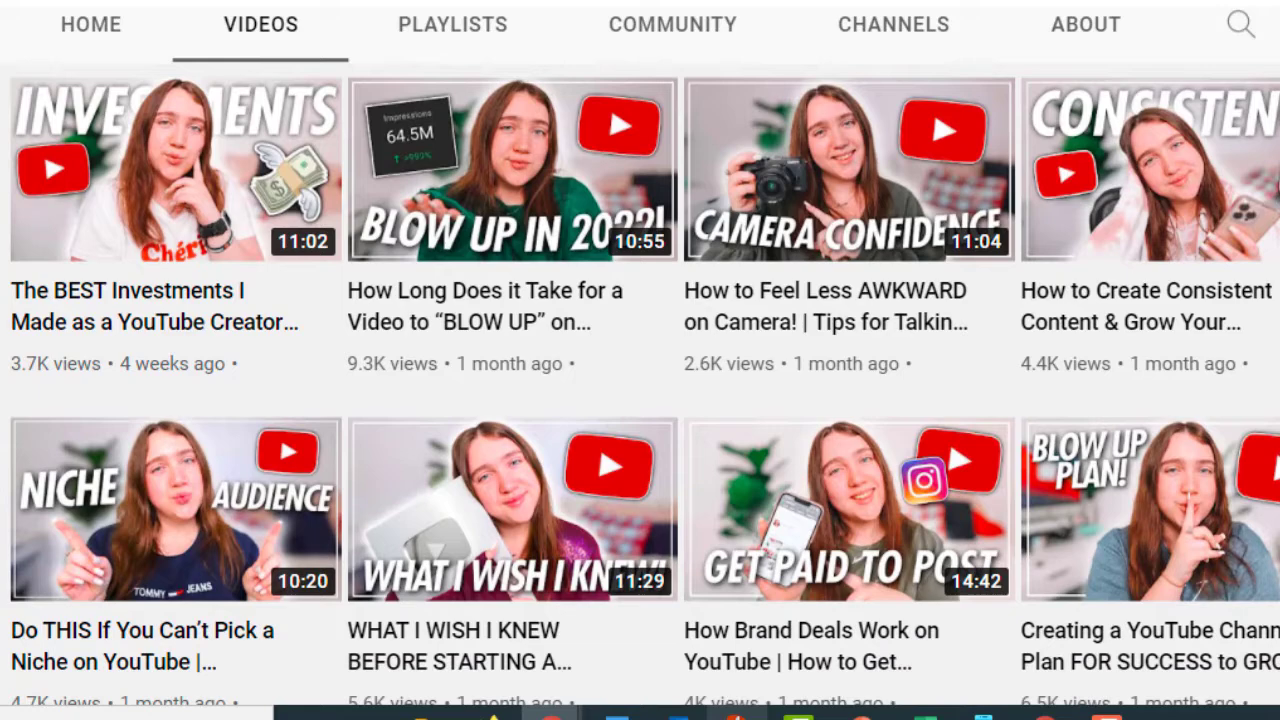
scroll(640, 400, "down", 1)
scroll(640, 400, "down", 1)
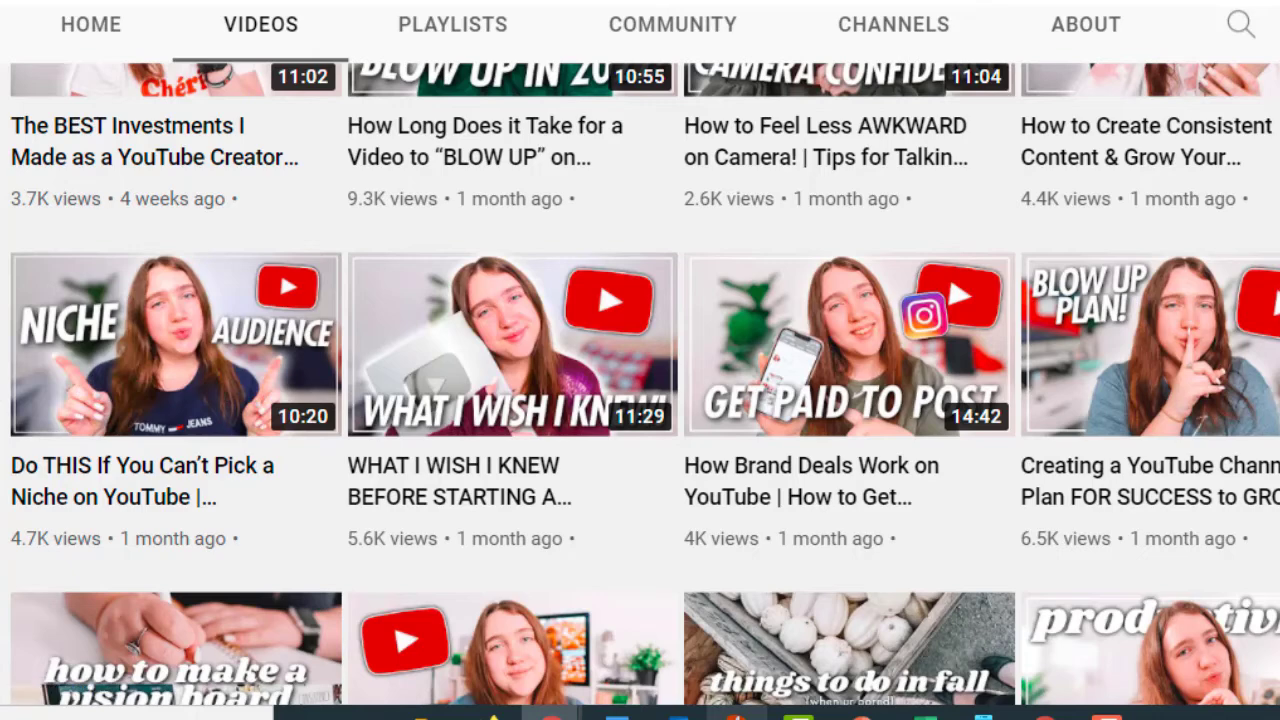
scroll(640, 400, "down", 2)
scroll(640, 400, "down", 1)
scroll(640, 400, "down", 1)
scroll(640, 400, "down", 1)
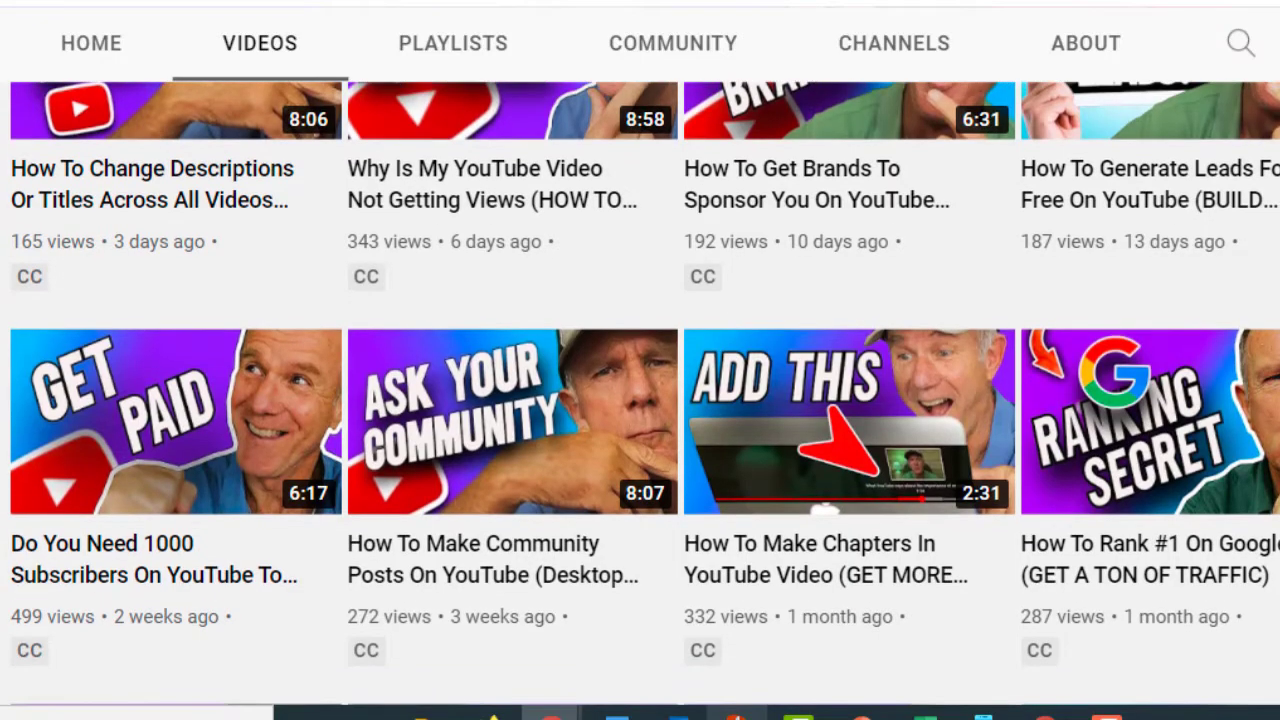
scroll(640, 400, "down", 1)
scroll(640, 400, "down", 1)
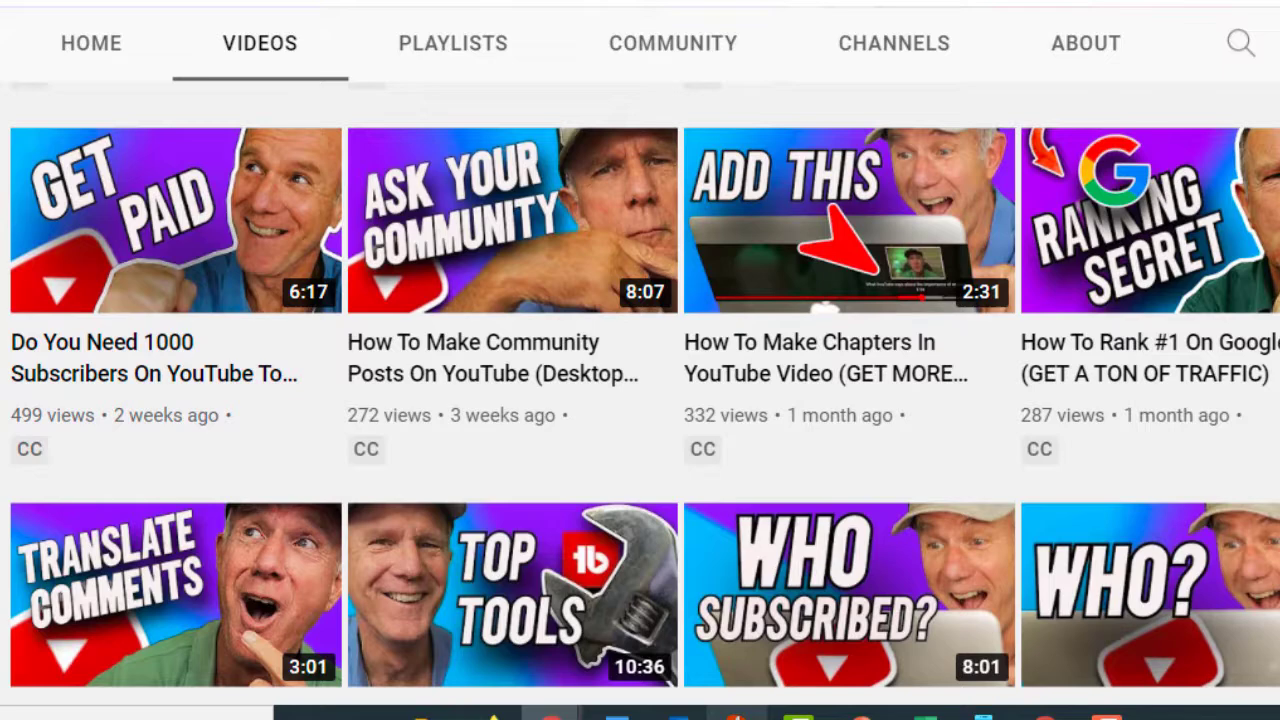
scroll(640, 400, "down", 1)
scroll(640, 400, "down", 1)
scroll(640, 400, "down", 1)
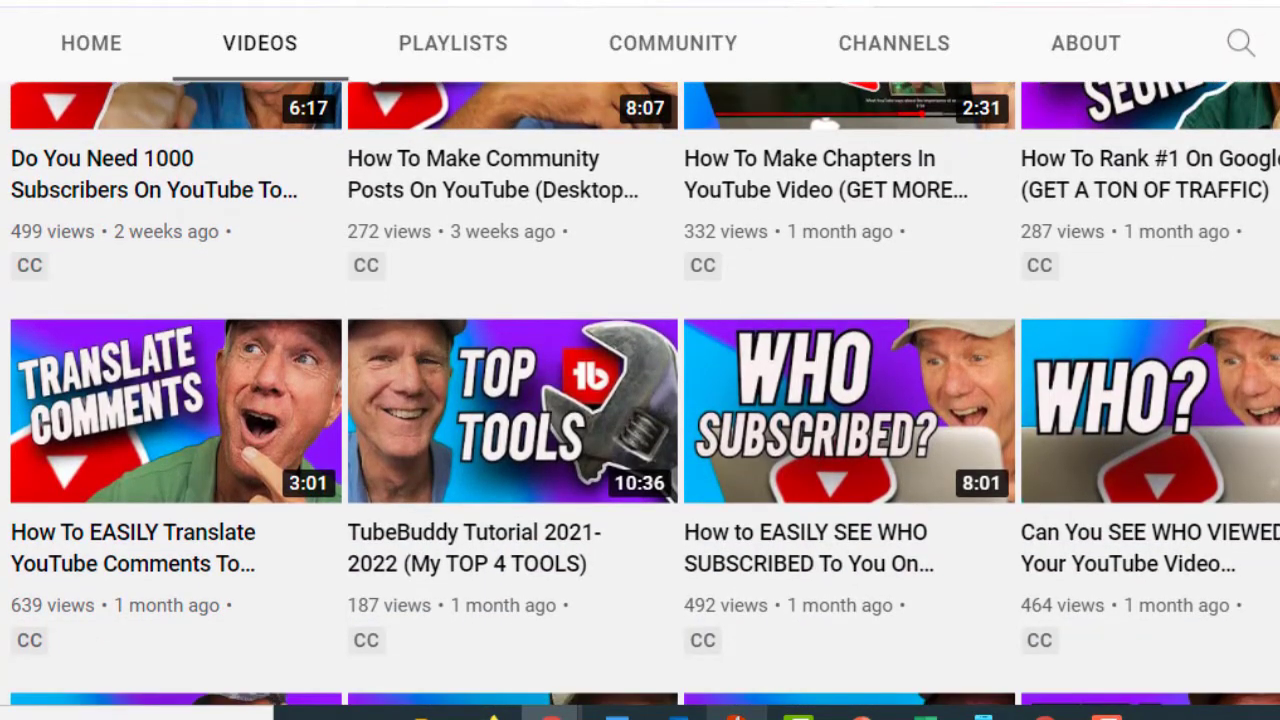
scroll(640, 400, "down", 1)
scroll(640, 400, "down", 1)
scroll(640, 400, "down", 1)
scroll(640, 400, "down", 1)
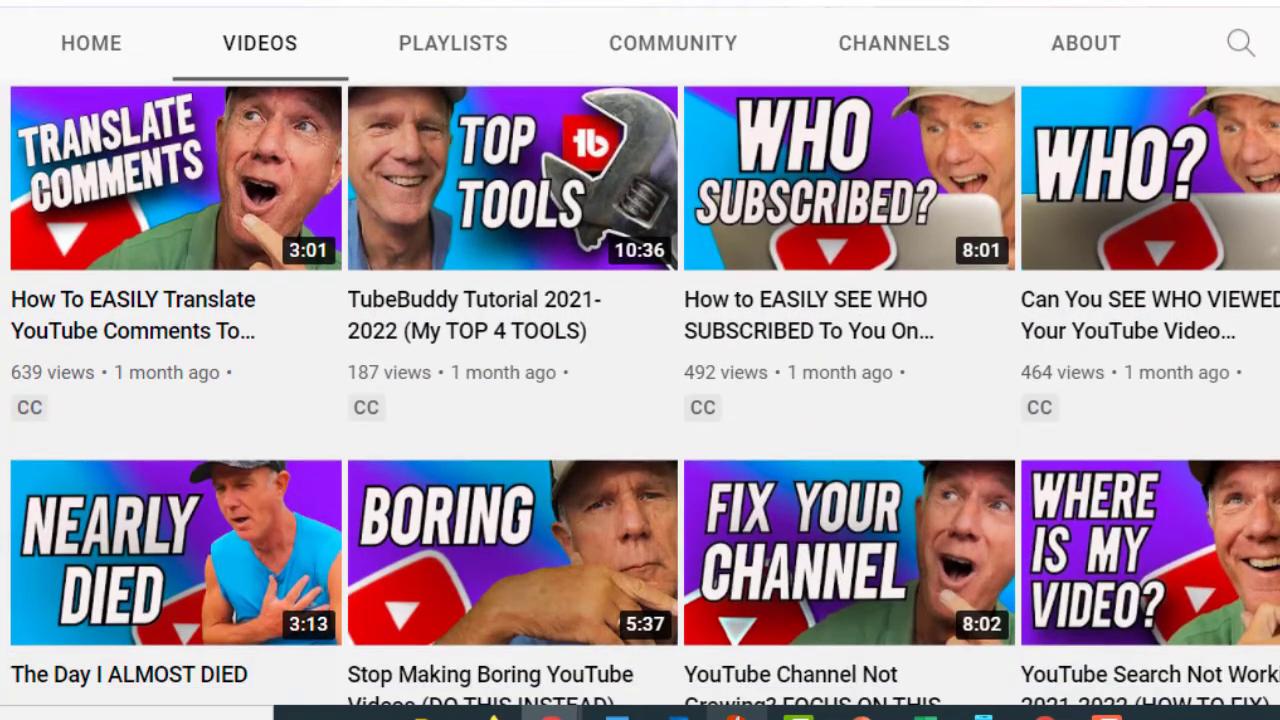
scroll(640, 400, "down", 1)
scroll(640, 400, "down", 1)
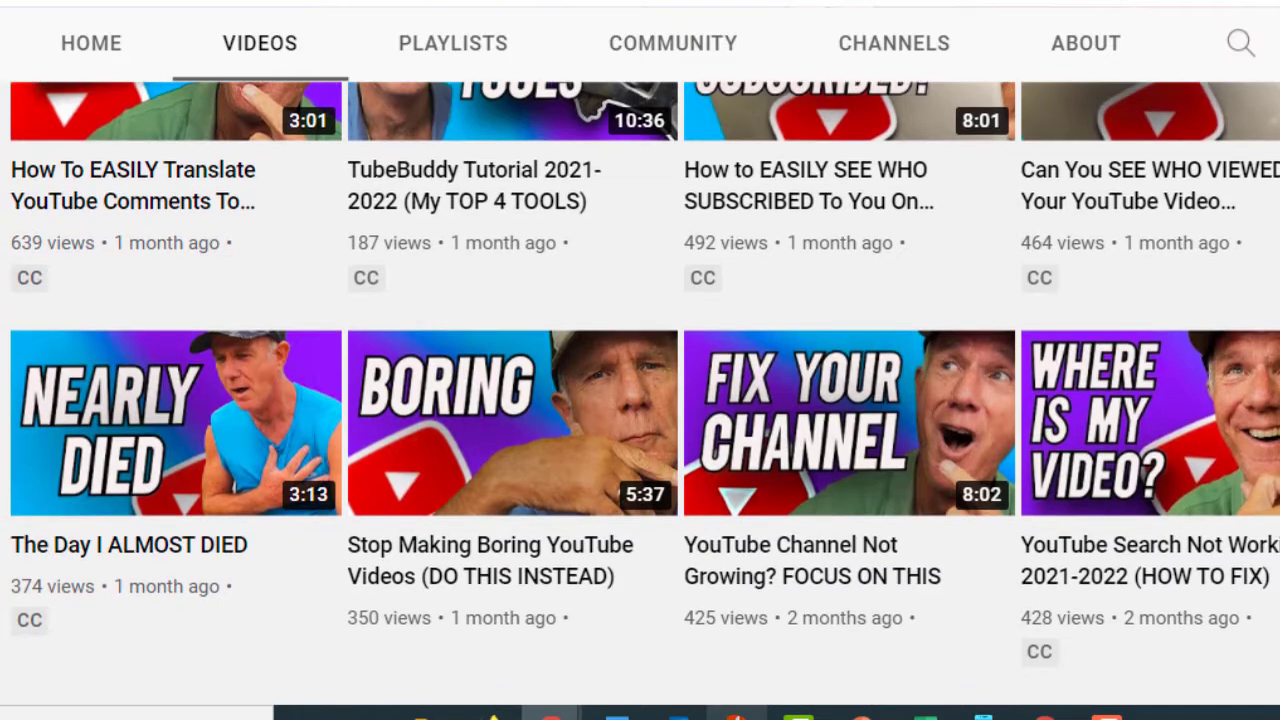
scroll(640, 400, "down", 1)
scroll(640, 400, "down", 1)
scroll(640, 400, "down", 1)
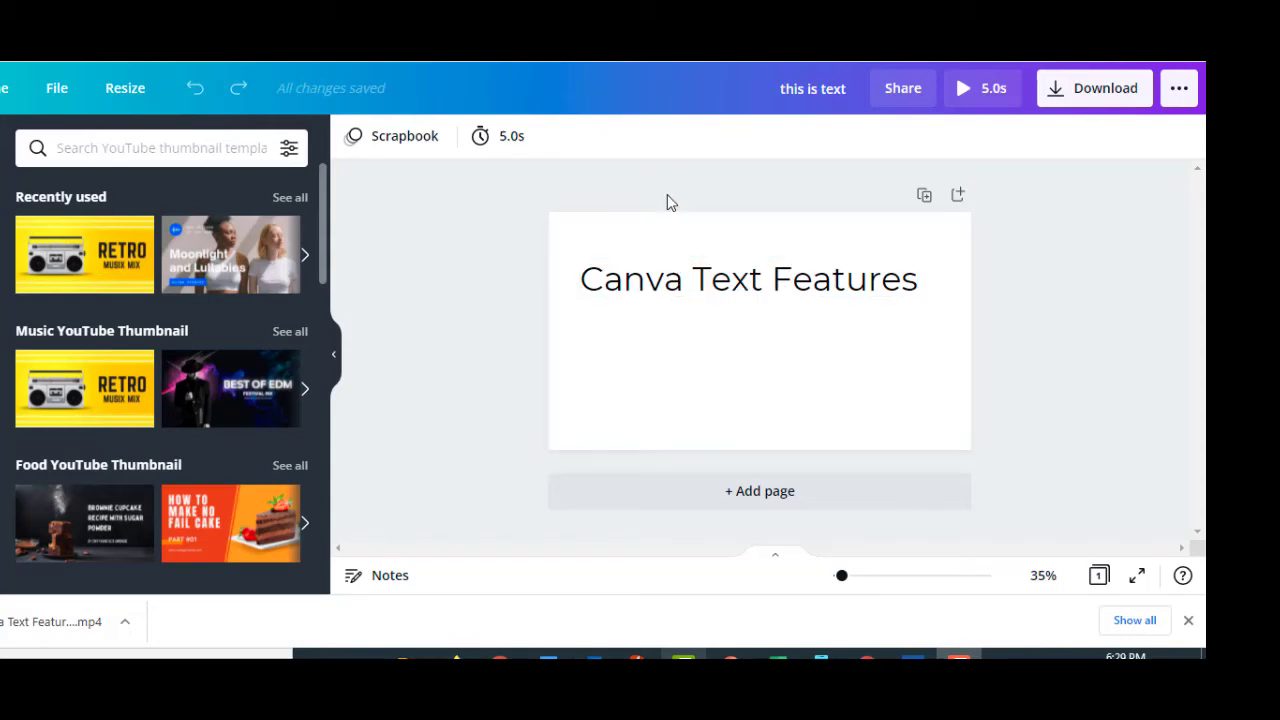
Select the page and clear its existing Scrapbook page animation
left_click(673, 242)
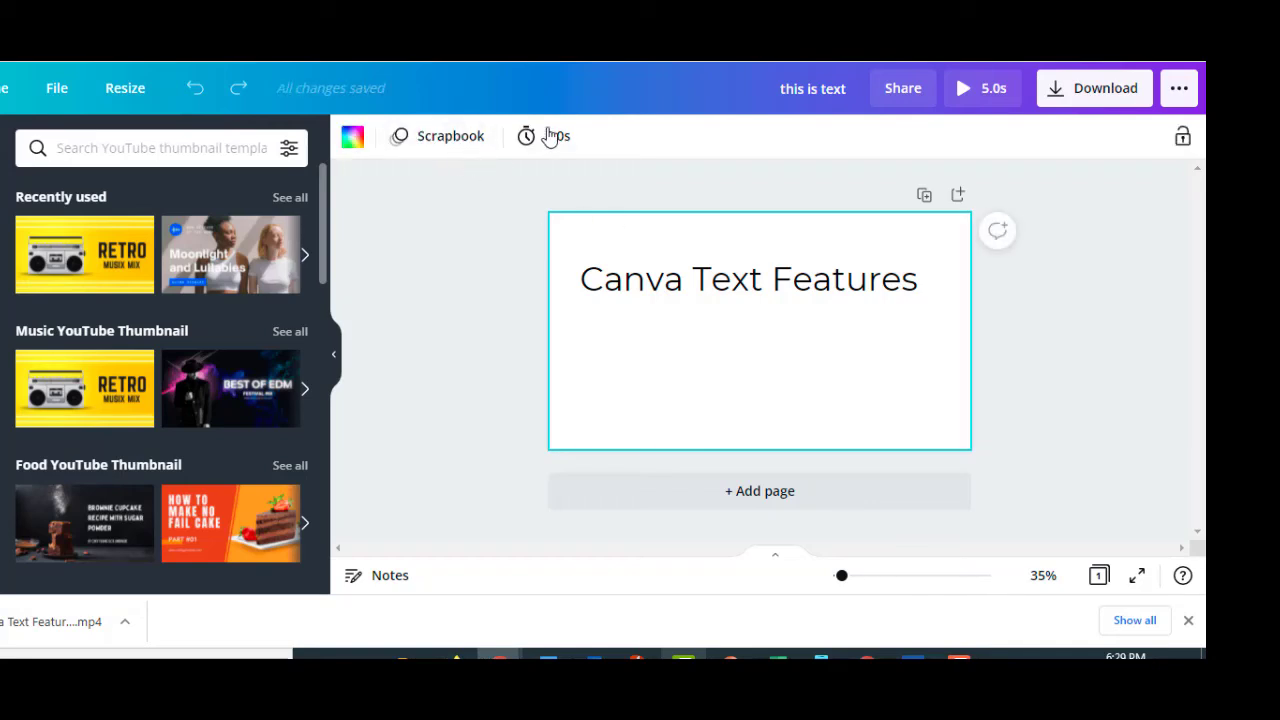
left_click(430, 140)
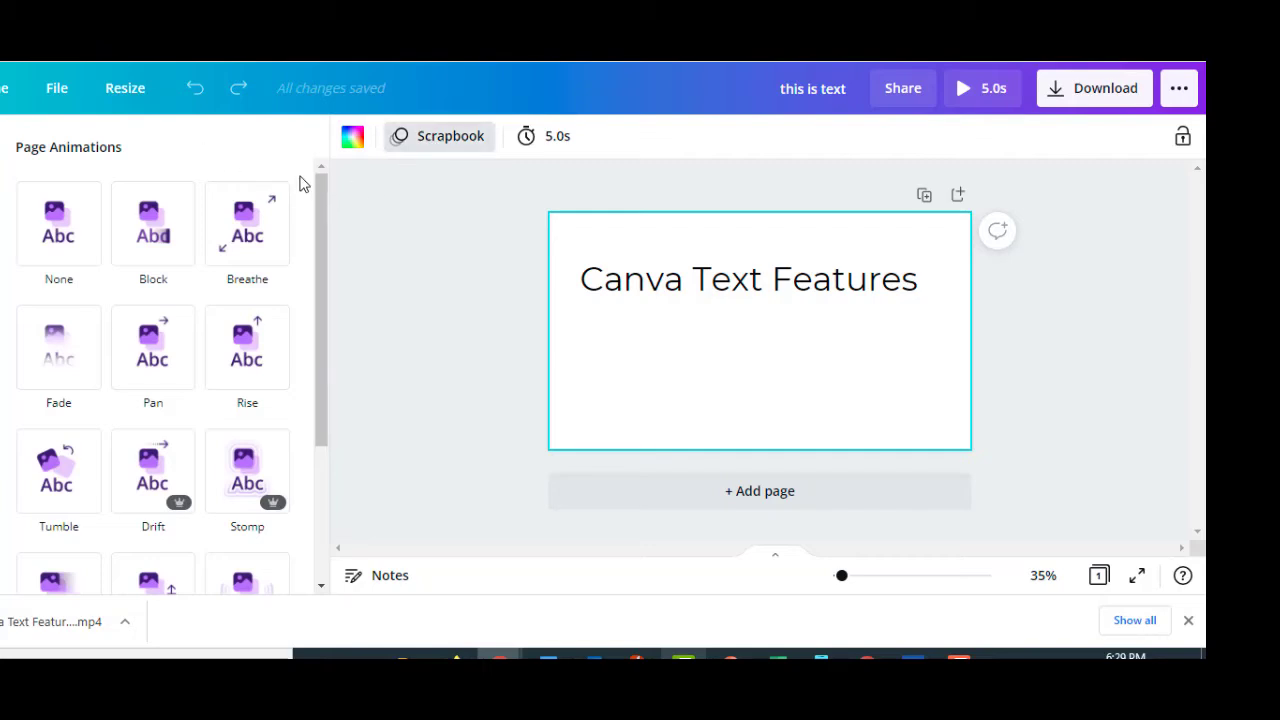
left_click_drag(318, 195, 320, 232)
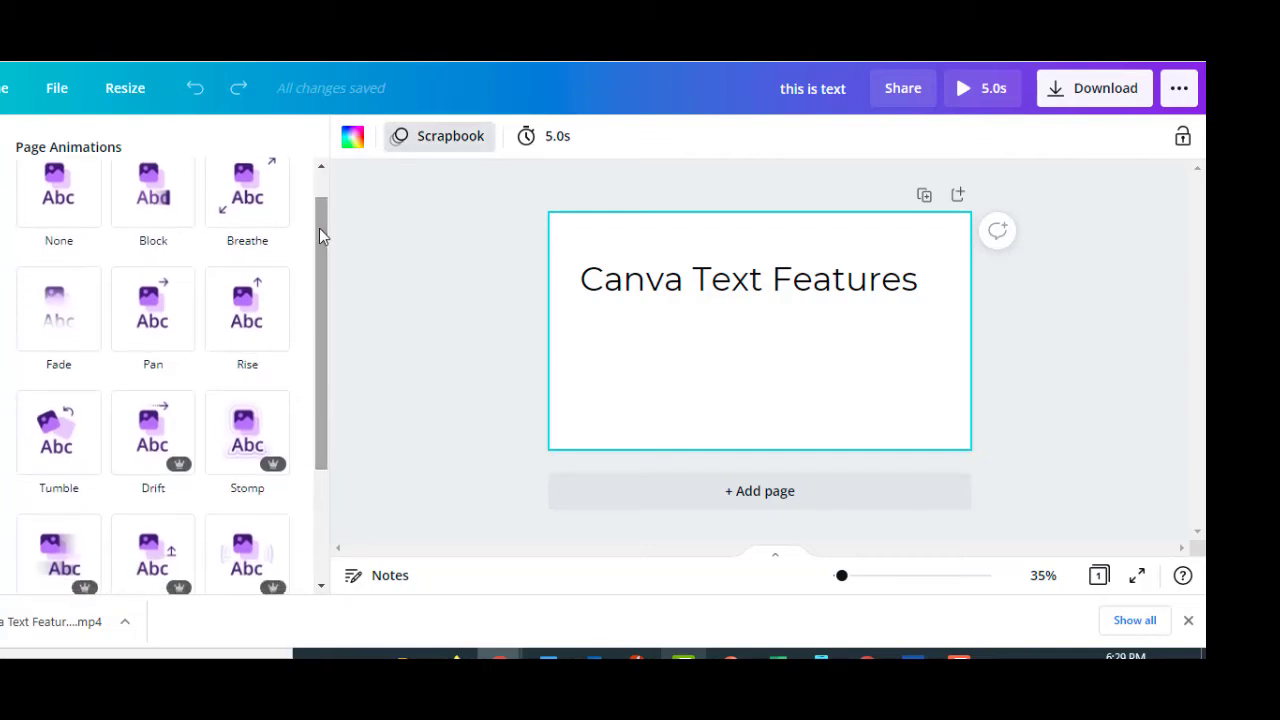
left_click(70, 222)
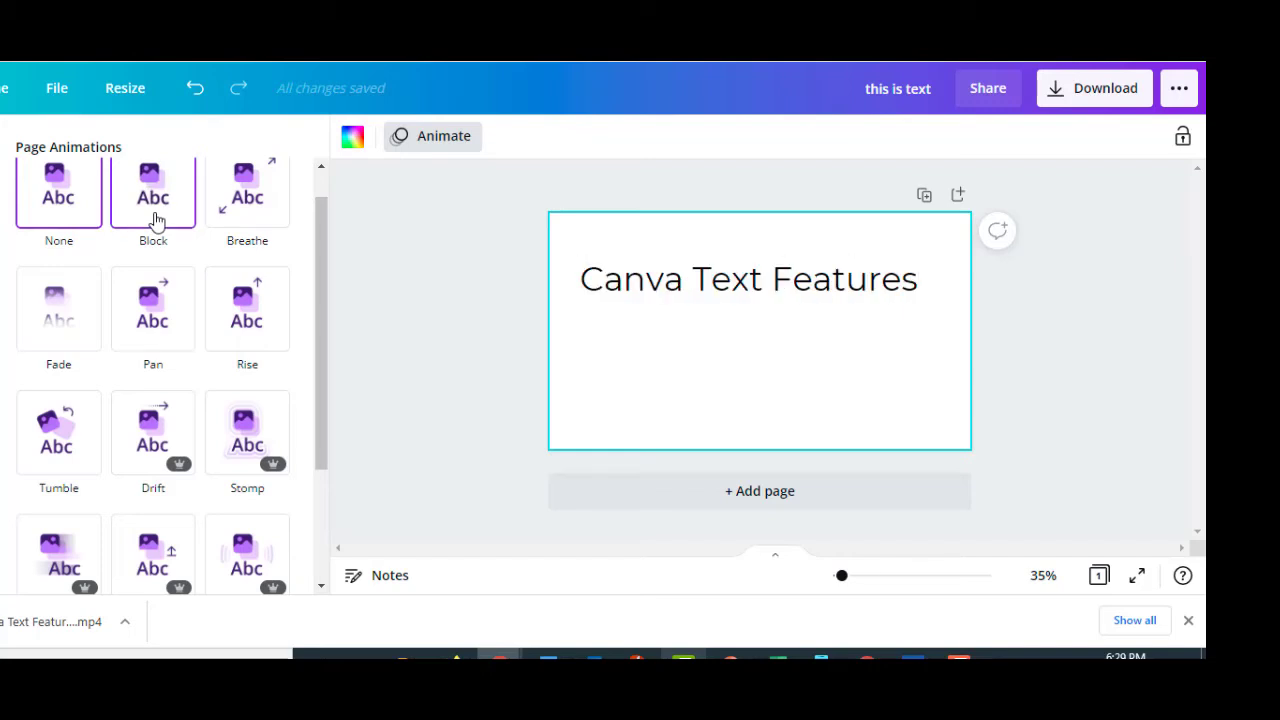
Try Block, Breathe, Fade and Pan page animations, ending on Rise
left_click(155, 220)
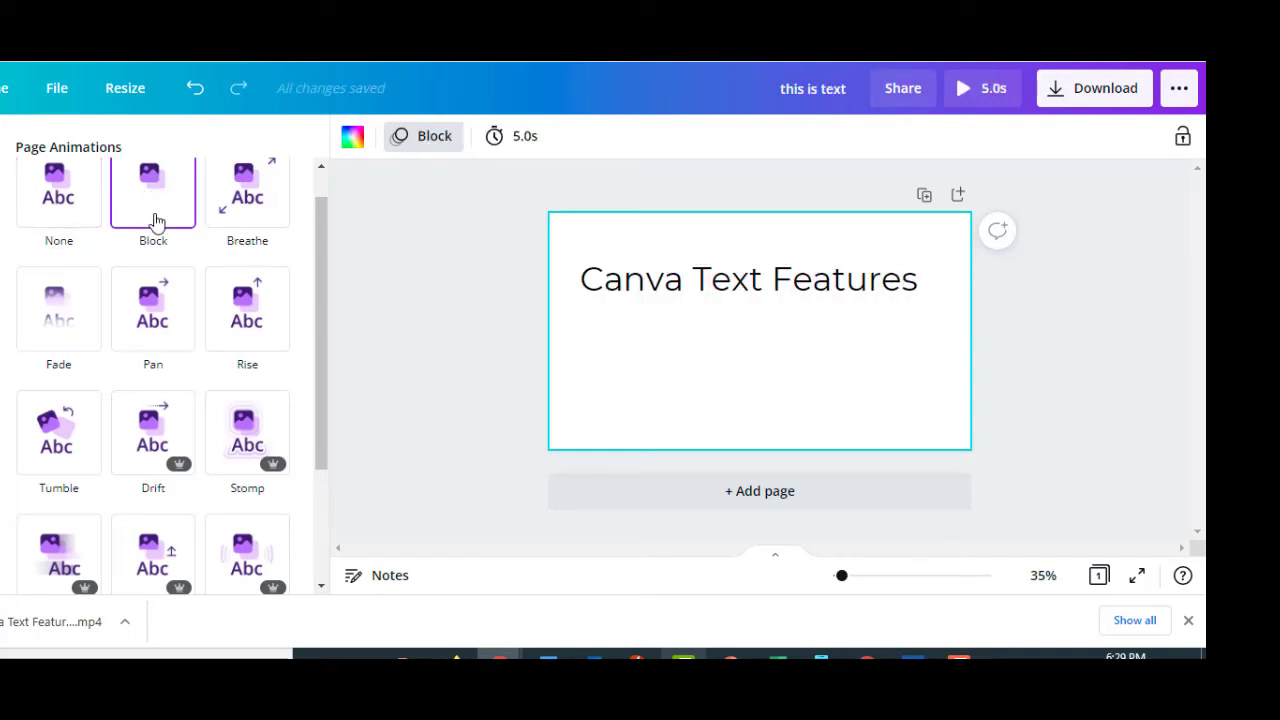
left_click(247, 222)
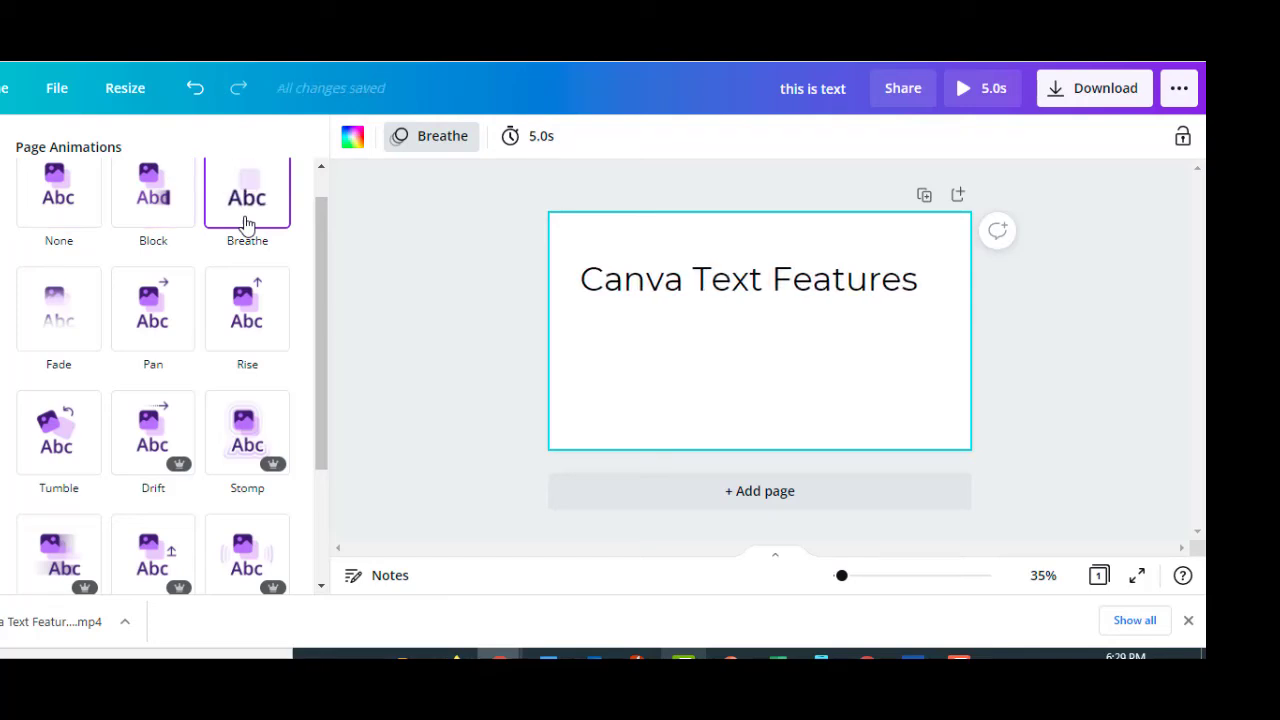
left_click(74, 322)
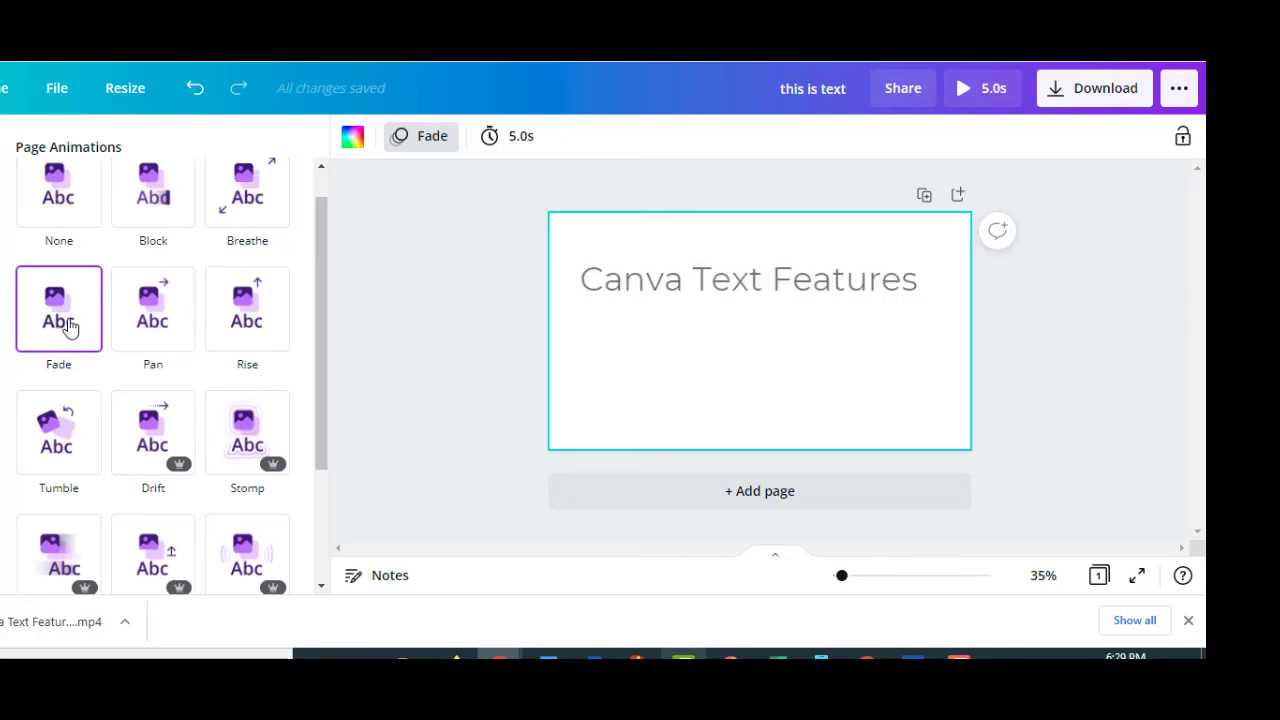
left_click(143, 300)
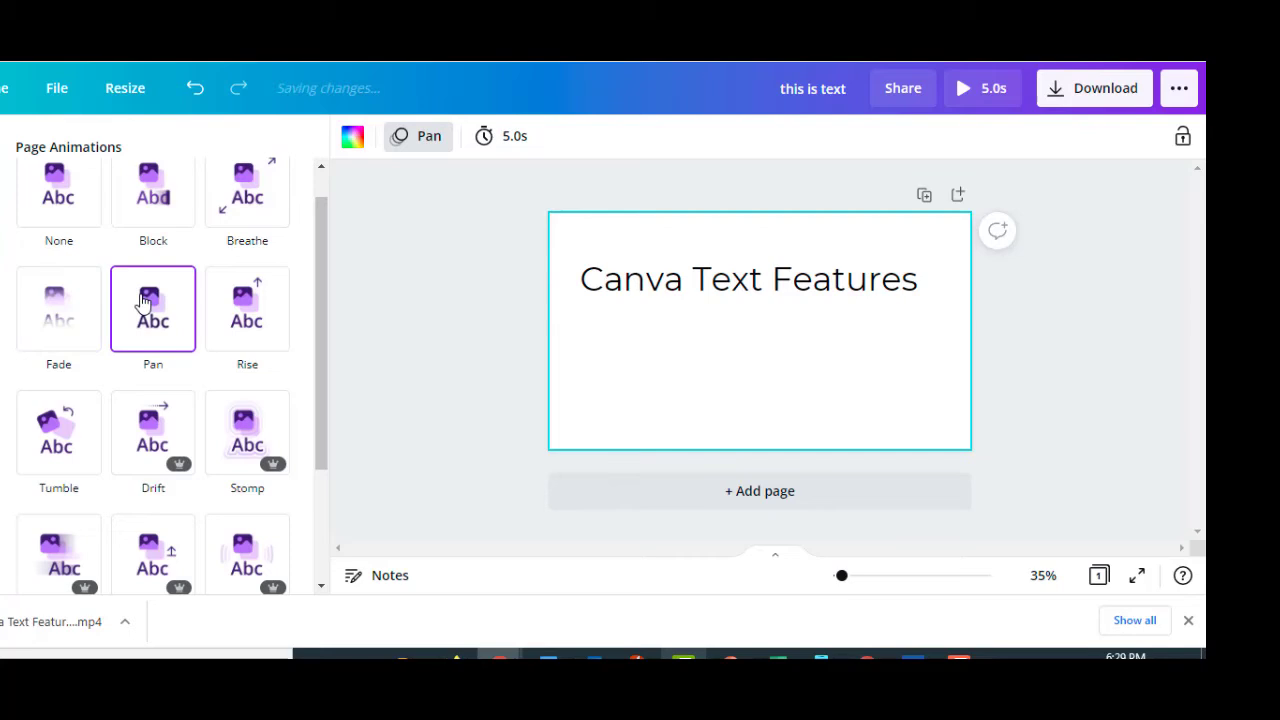
left_click(242, 299)
left_click_drag(320, 300, 311, 408)
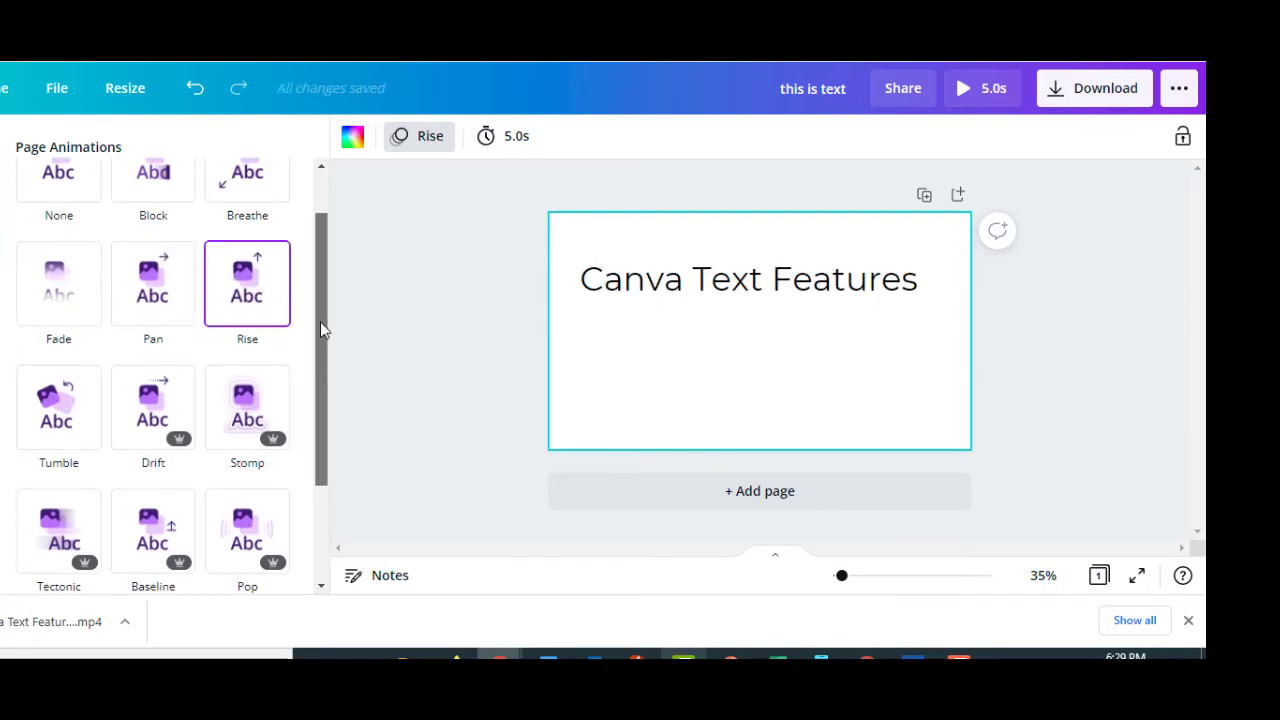
Try Tumble, Drift, Stomp, Tectonic, Baseline, Pop and Neon, settling on Scrapbook for the page
left_click(50, 288)
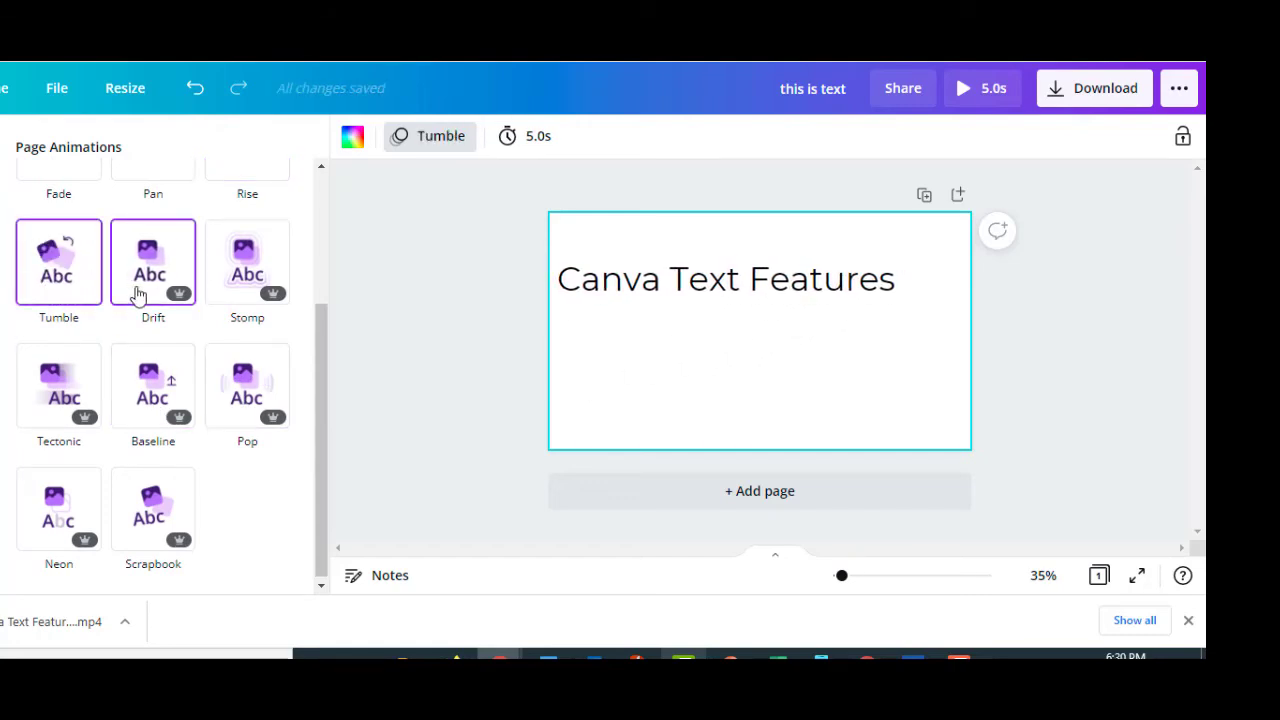
left_click(138, 293)
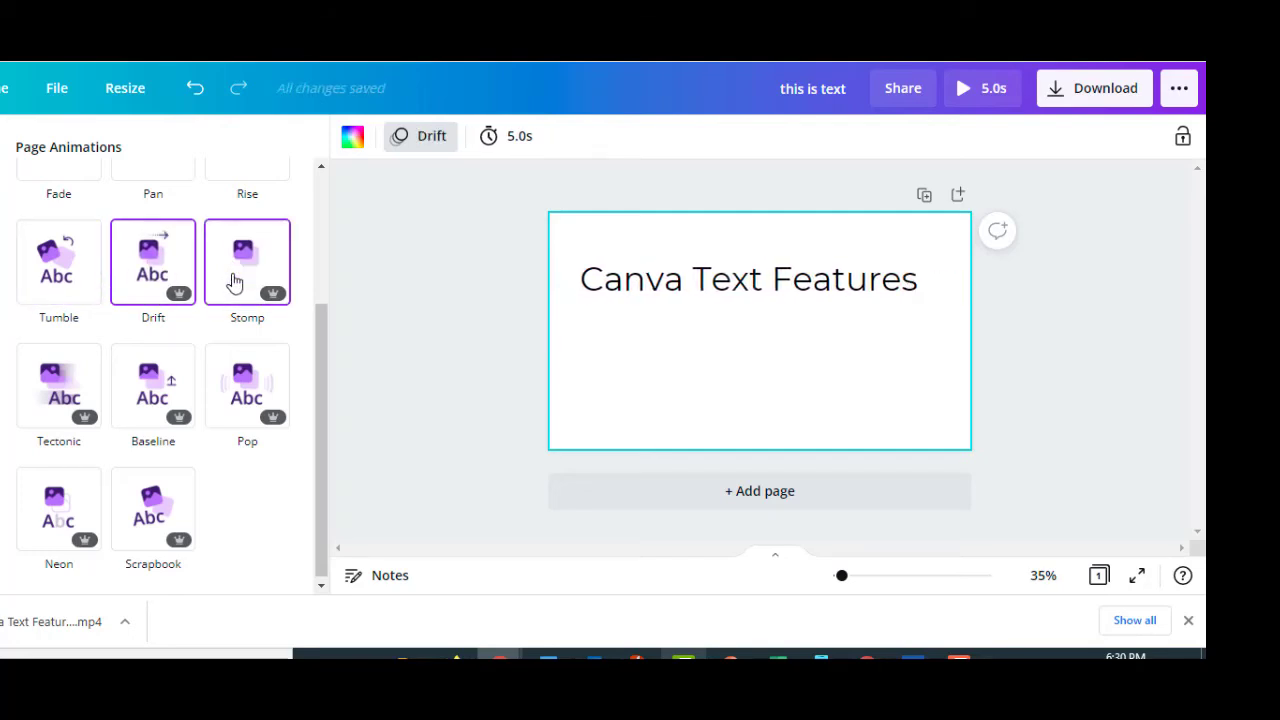
left_click(233, 281)
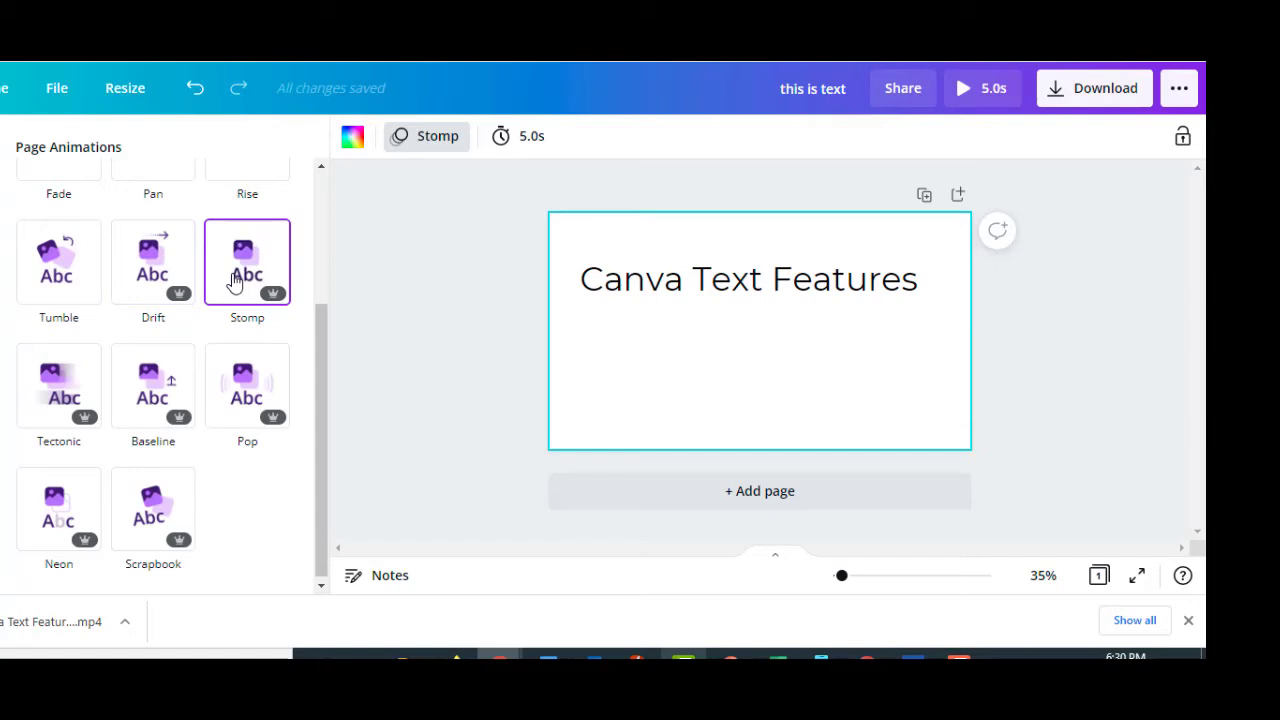
left_click(60, 399)
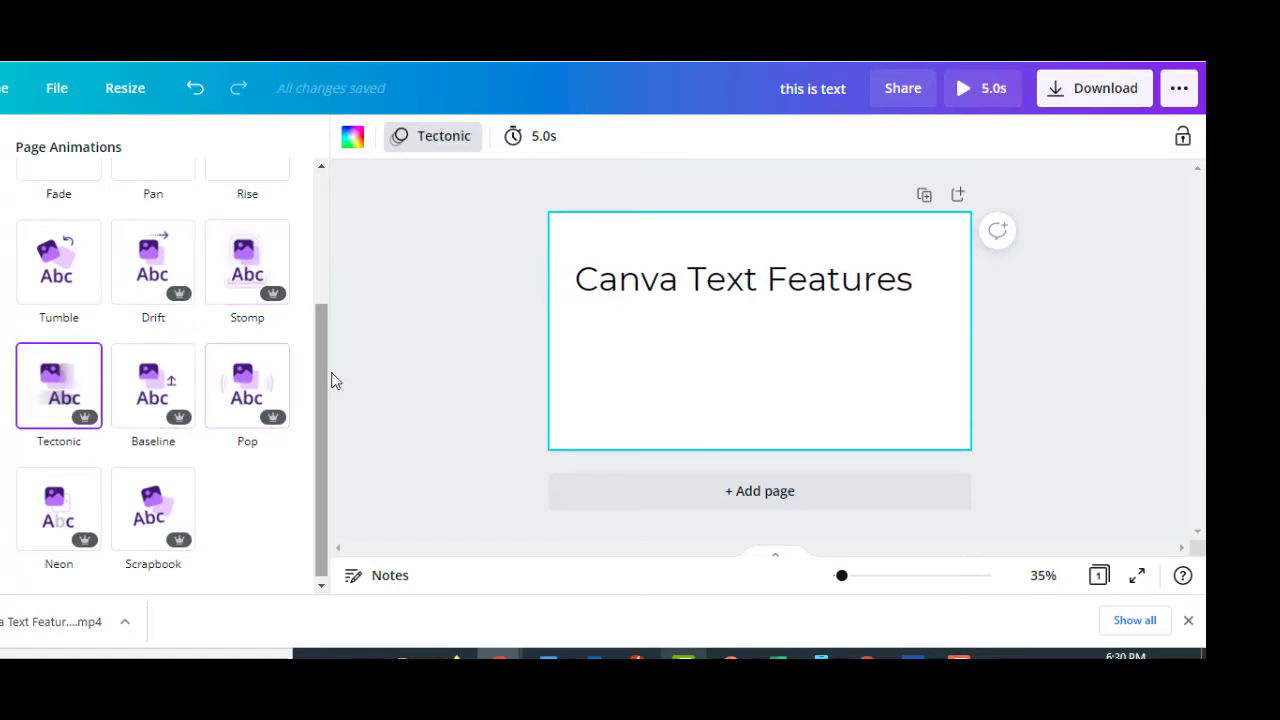
left_click(150, 398)
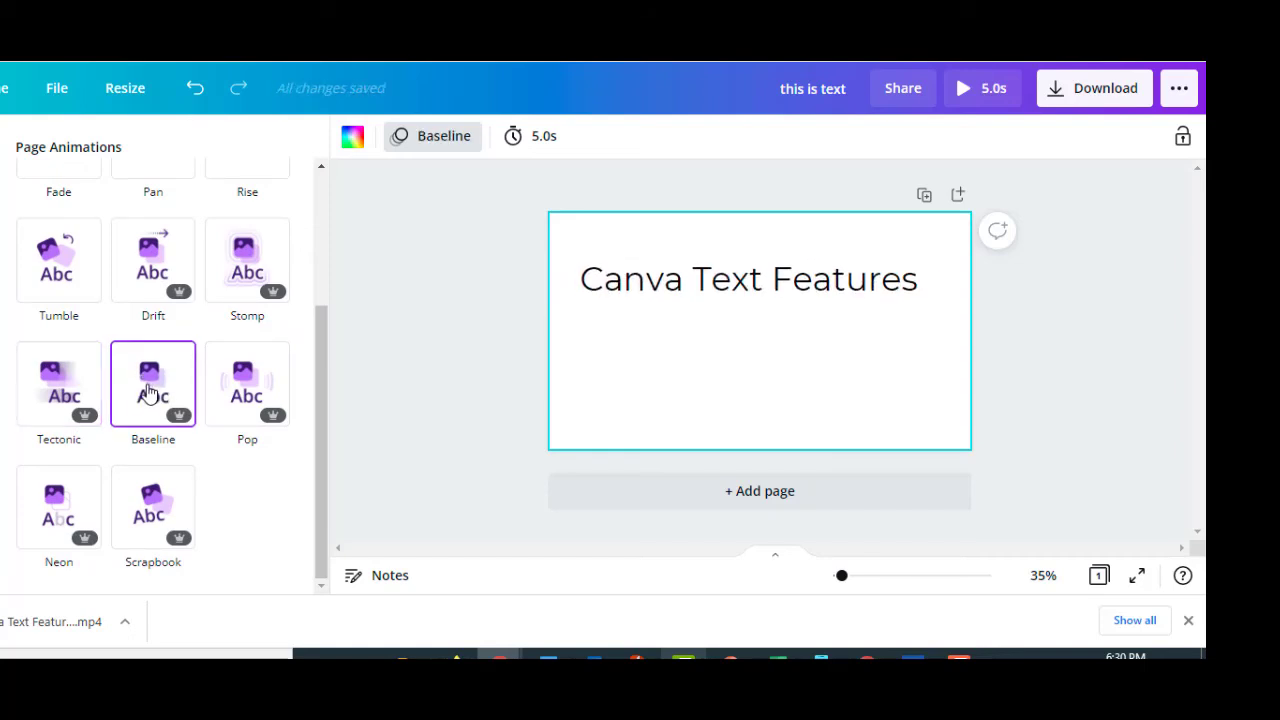
left_click(230, 385)
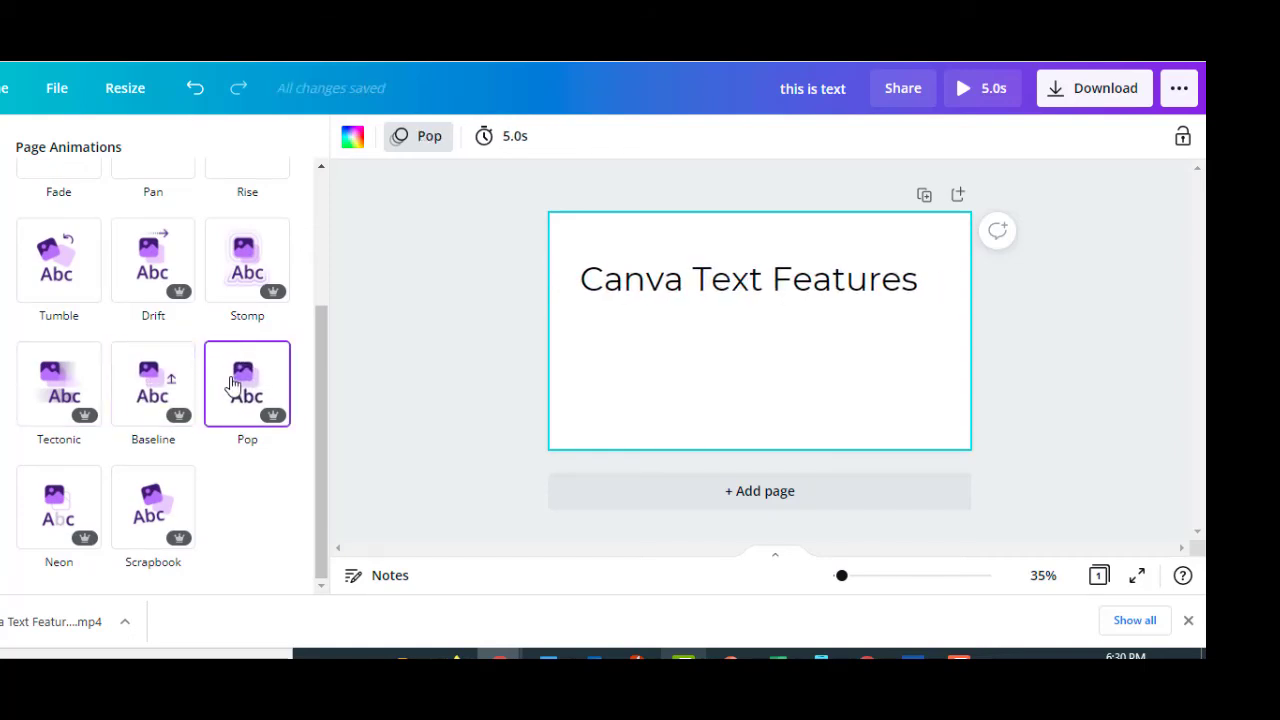
left_click(58, 505)
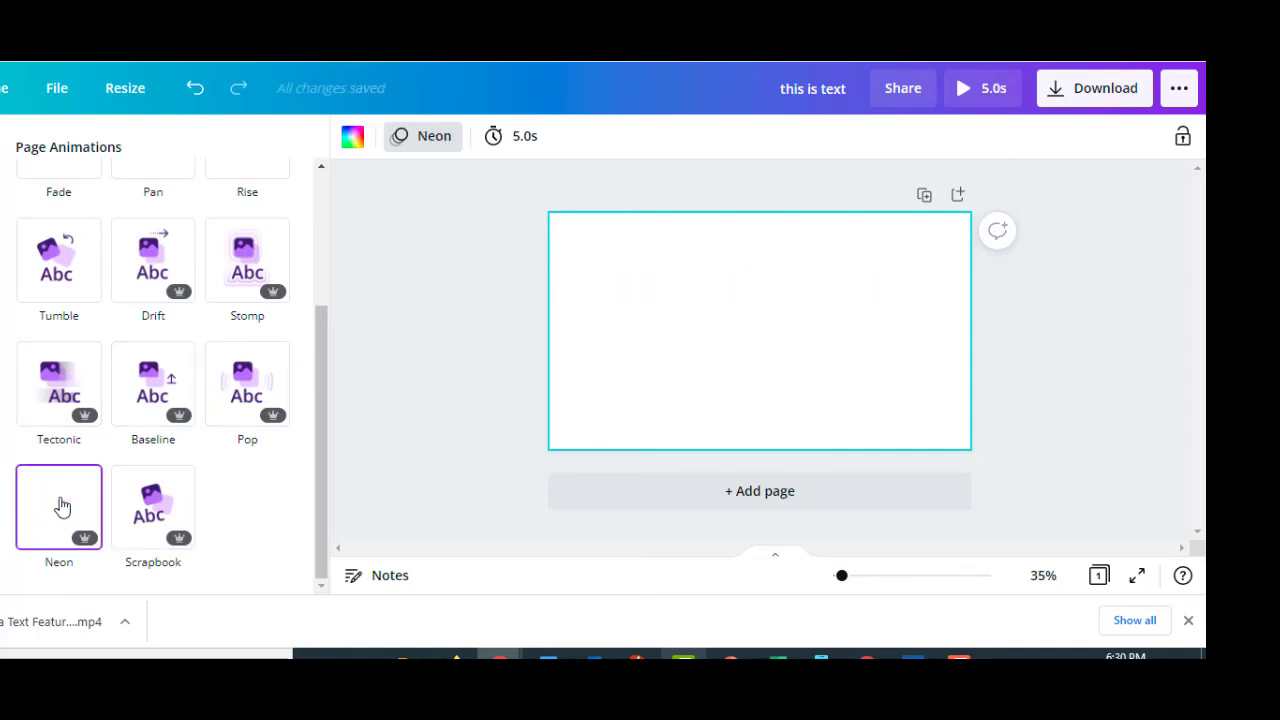
left_click(128, 508)
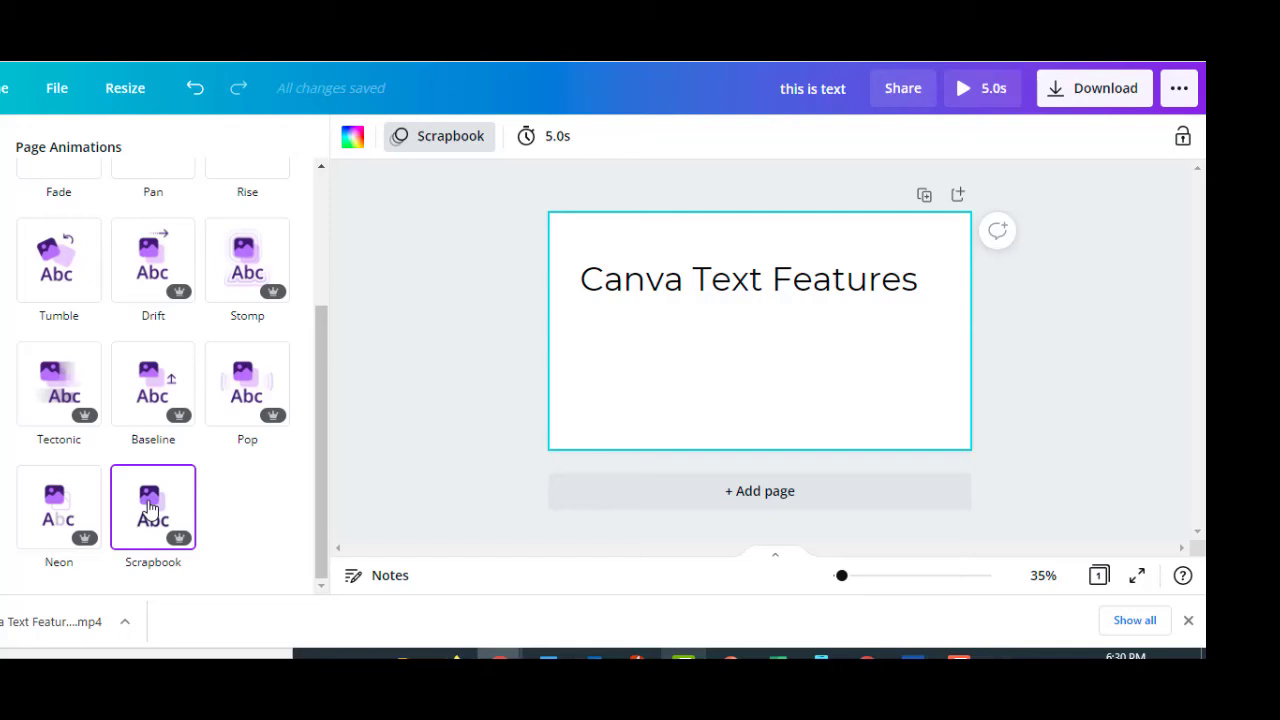
left_click_drag(316, 451, 315, 251)
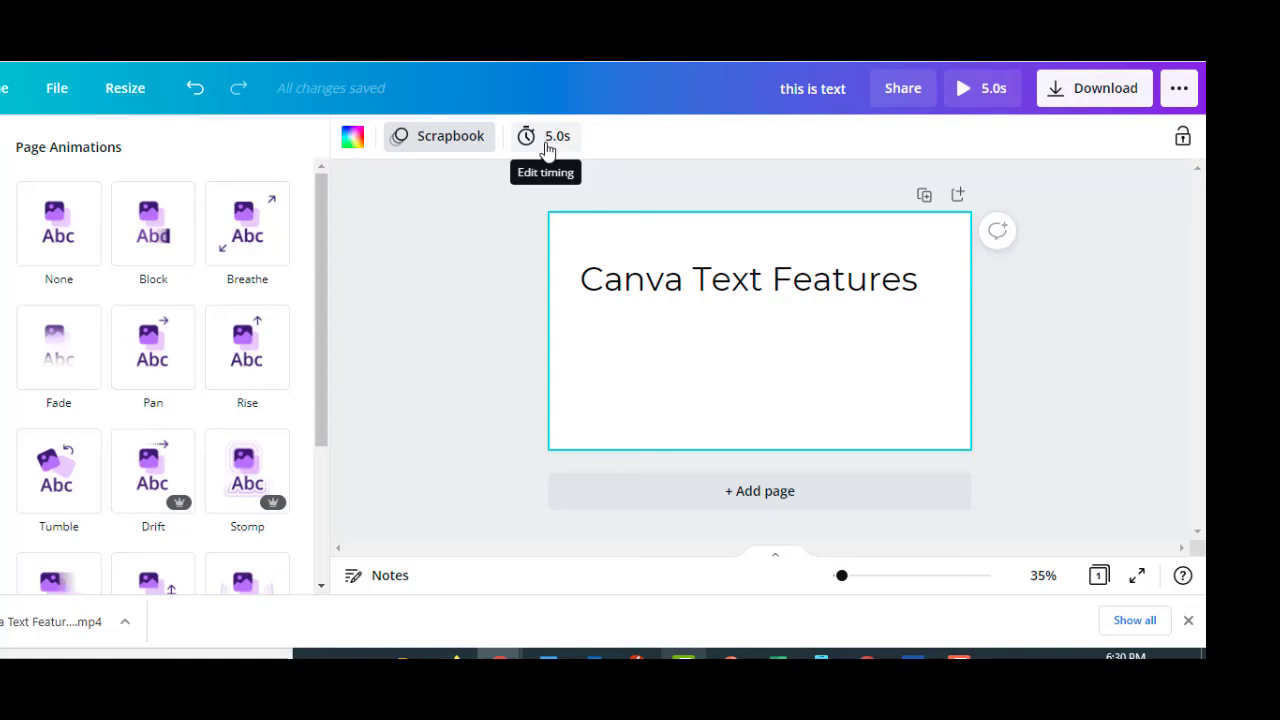
Set the page duration to 5.5 seconds, then select the title text
left_click(547, 149)
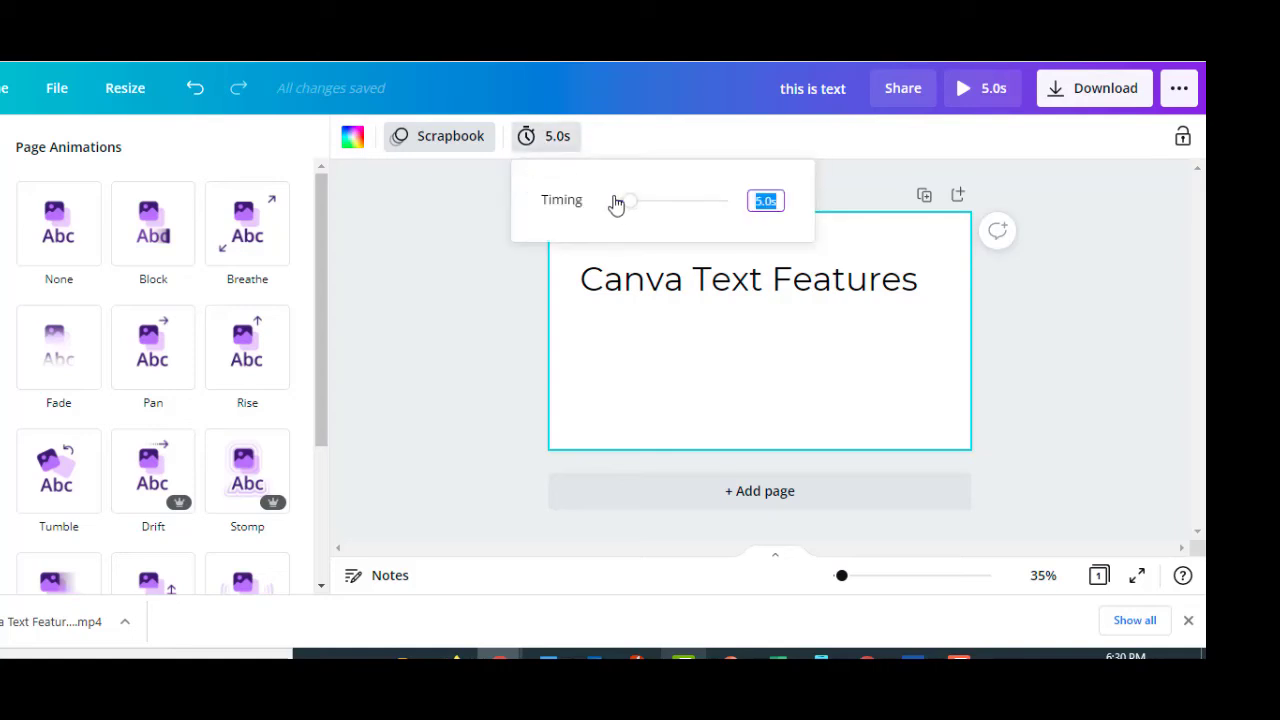
mouse_move(627, 207)
left_mouse_down()
mouse_move(694, 215)
mouse_move(634, 215)
left_mouse_up()
left_click(455, 270)
left_click(748, 279)
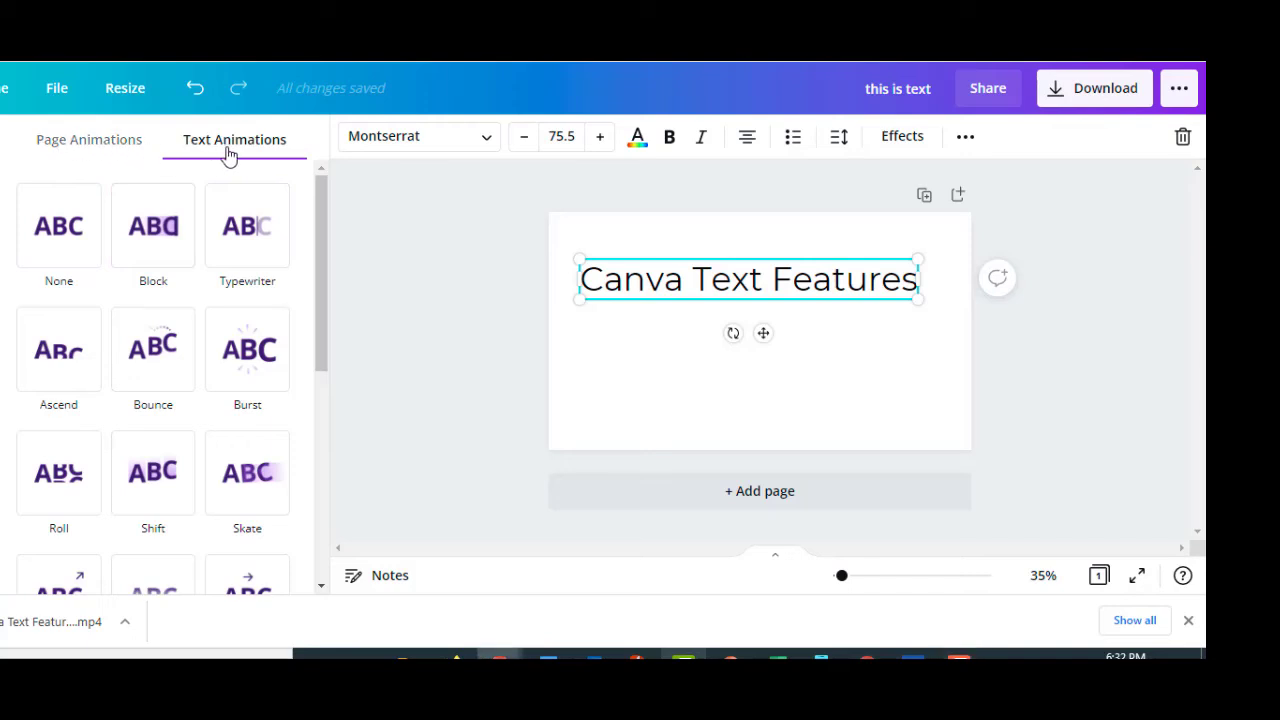
Preview Block, Typewriter, Ascend, Bounce and Burst text animations on the title
left_click(157, 247)
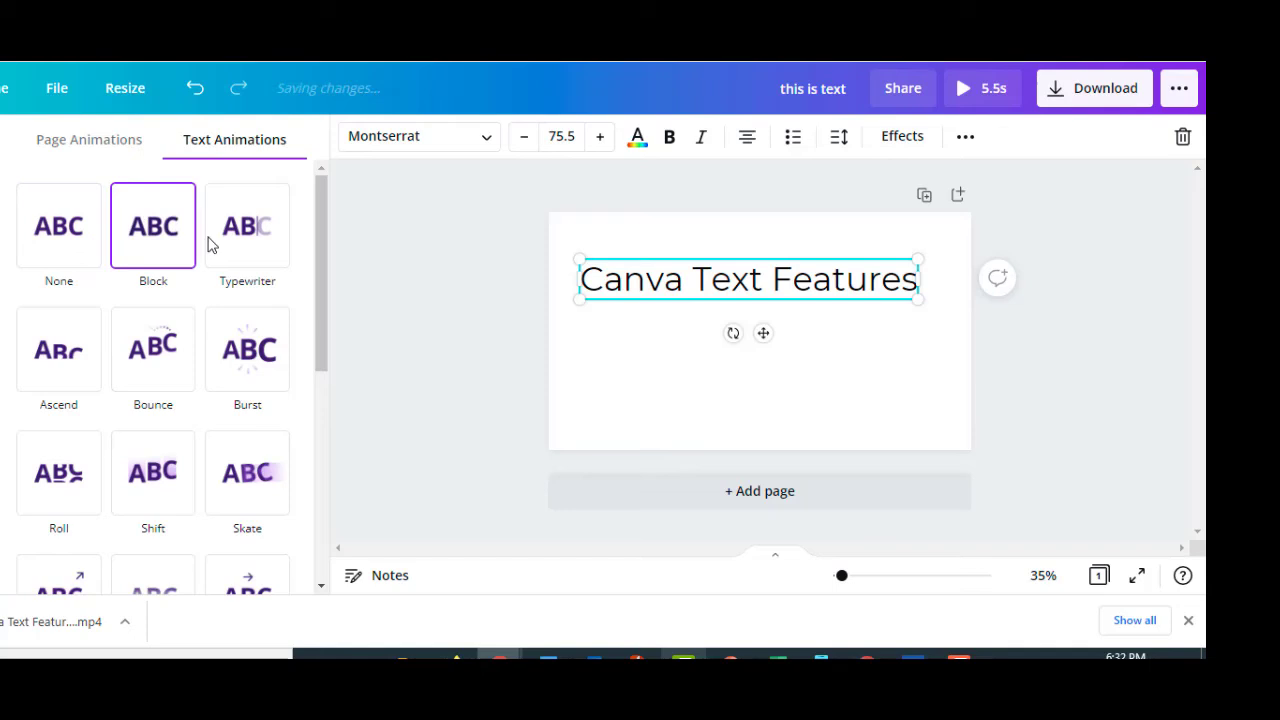
left_click(238, 245)
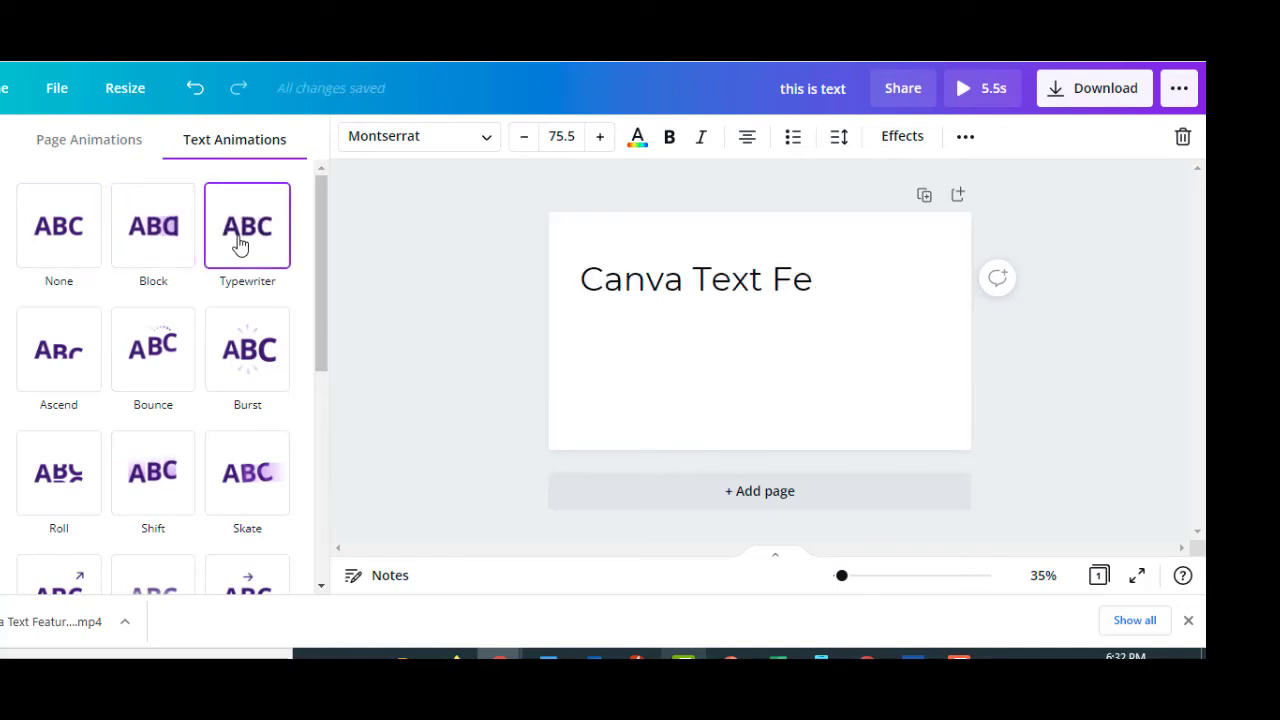
left_click(62, 366)
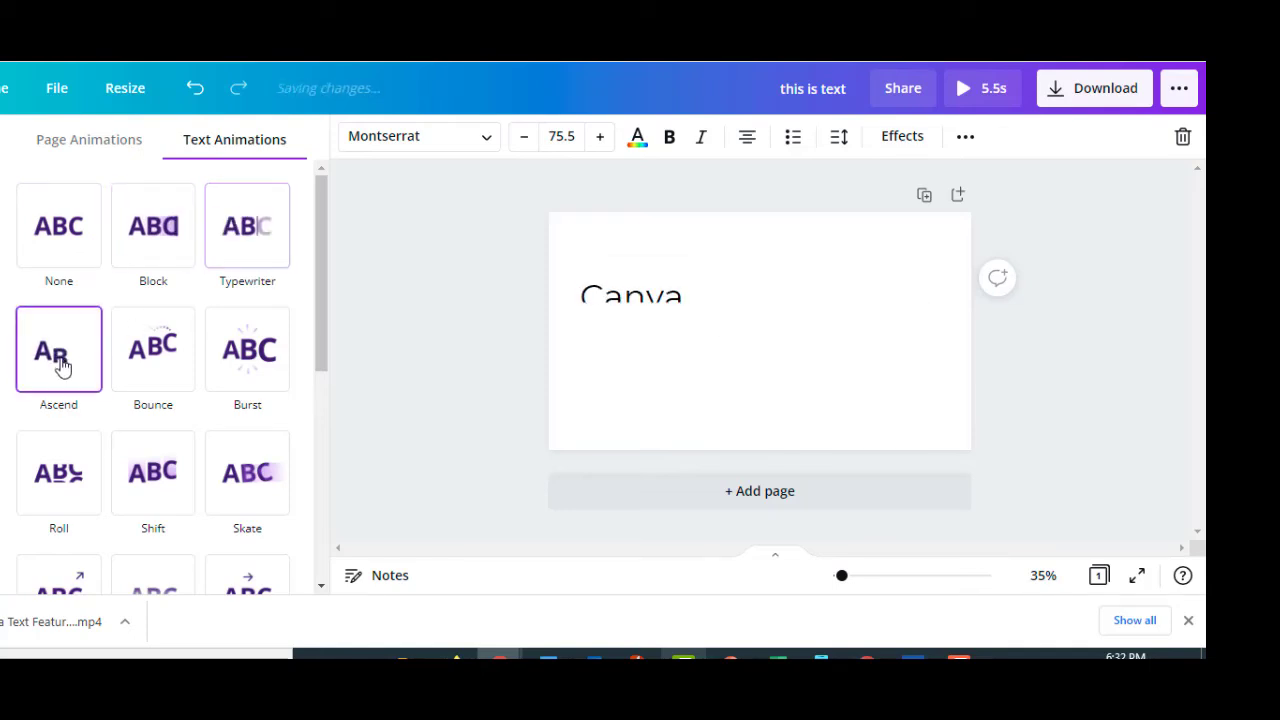
left_click(150, 374)
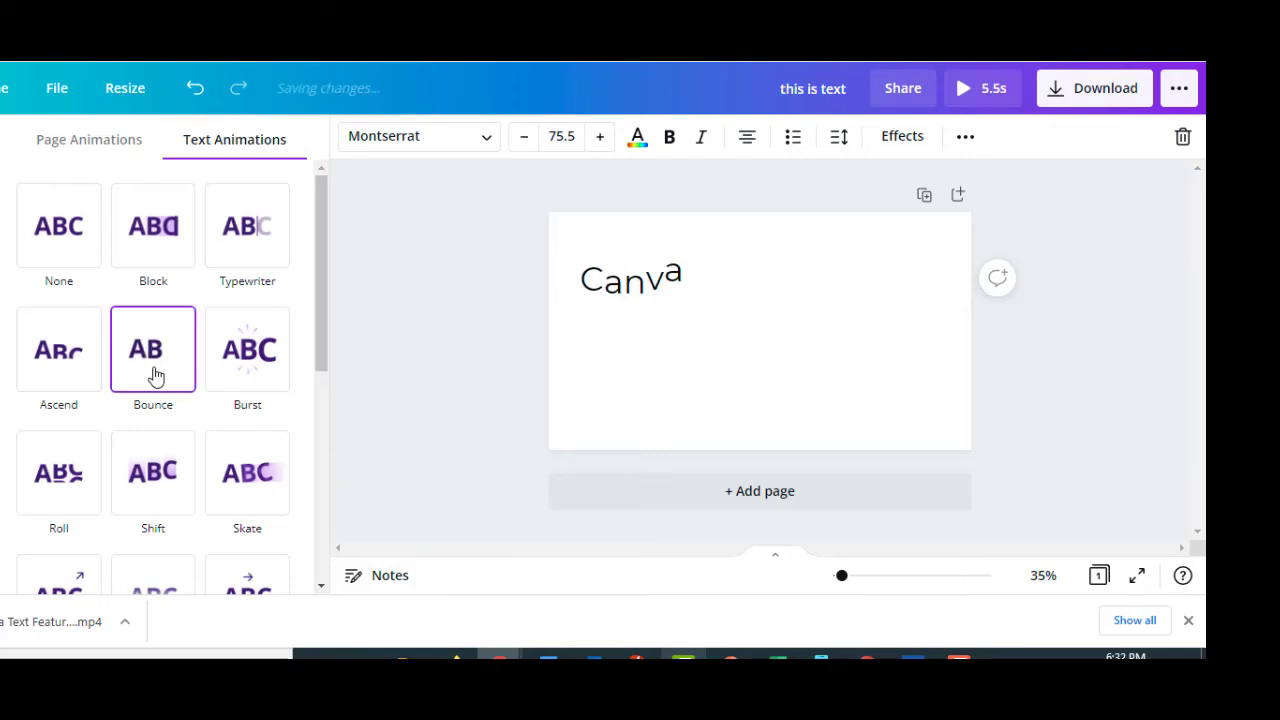
left_click(253, 378)
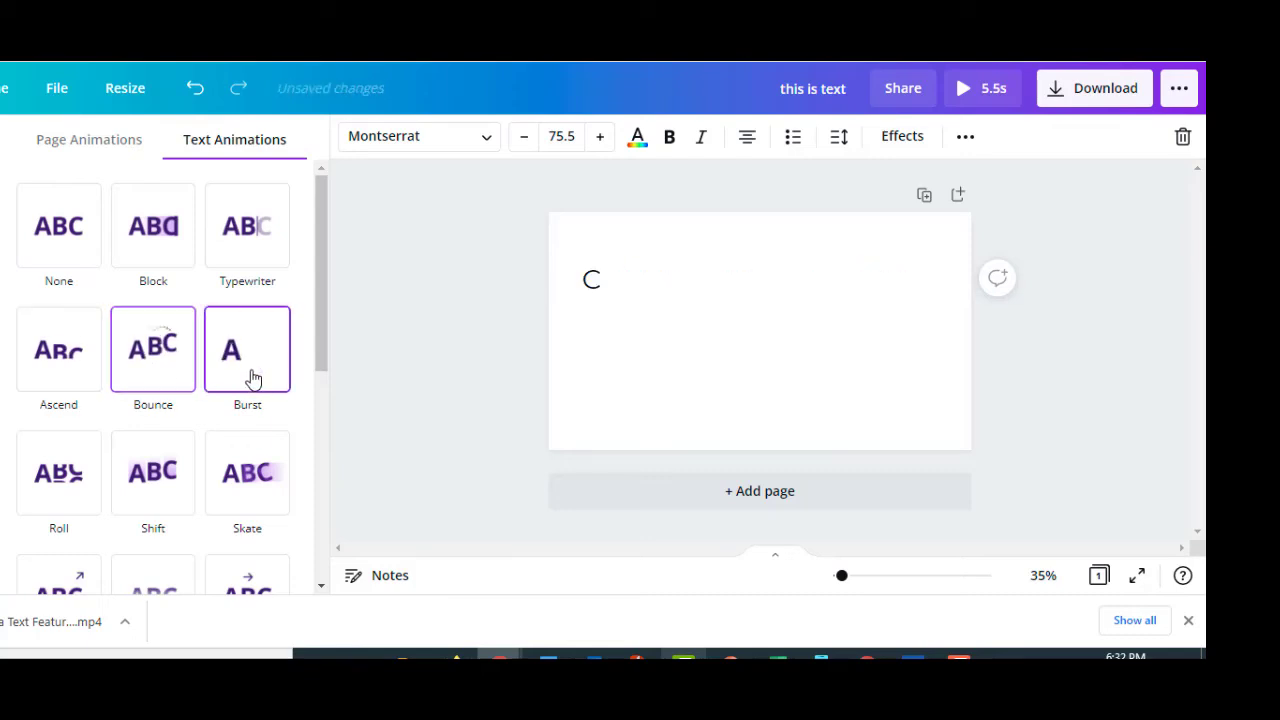
left_click_drag(322, 314, 321, 374)
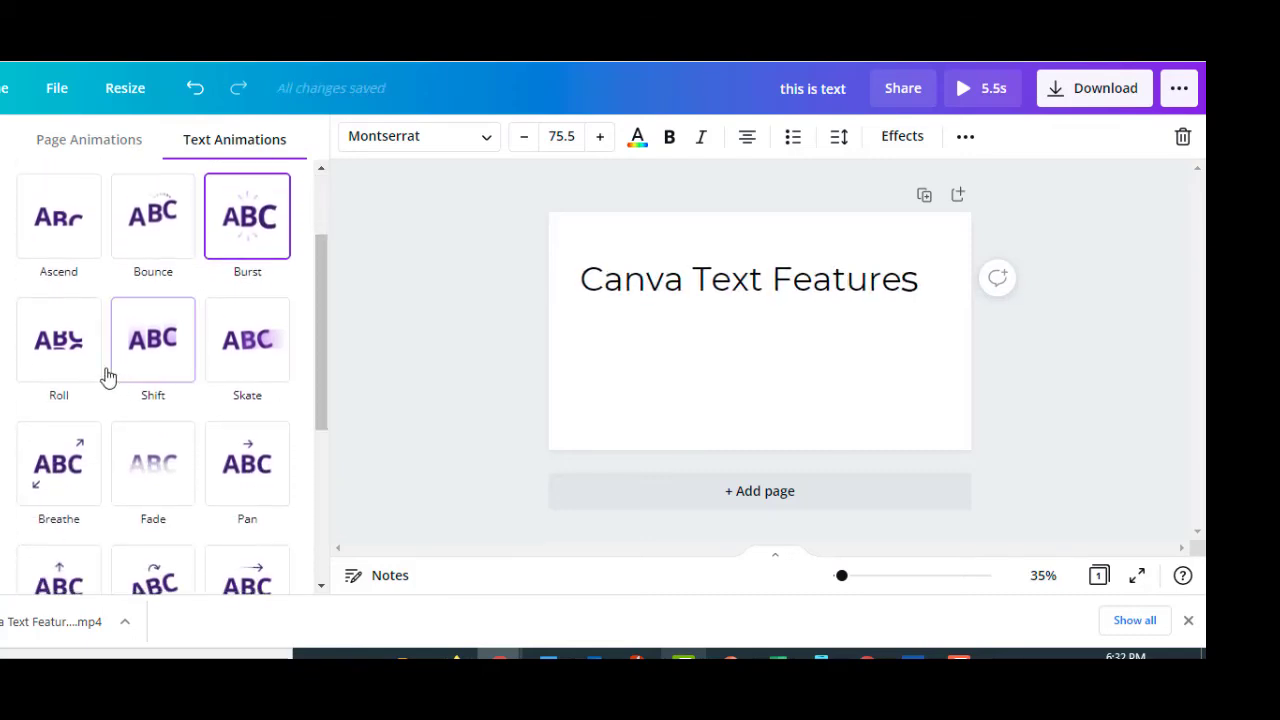
Preview Roll, Shift, Skate, Breathe and Fade, leaving the title on Pan
left_click(66, 350)
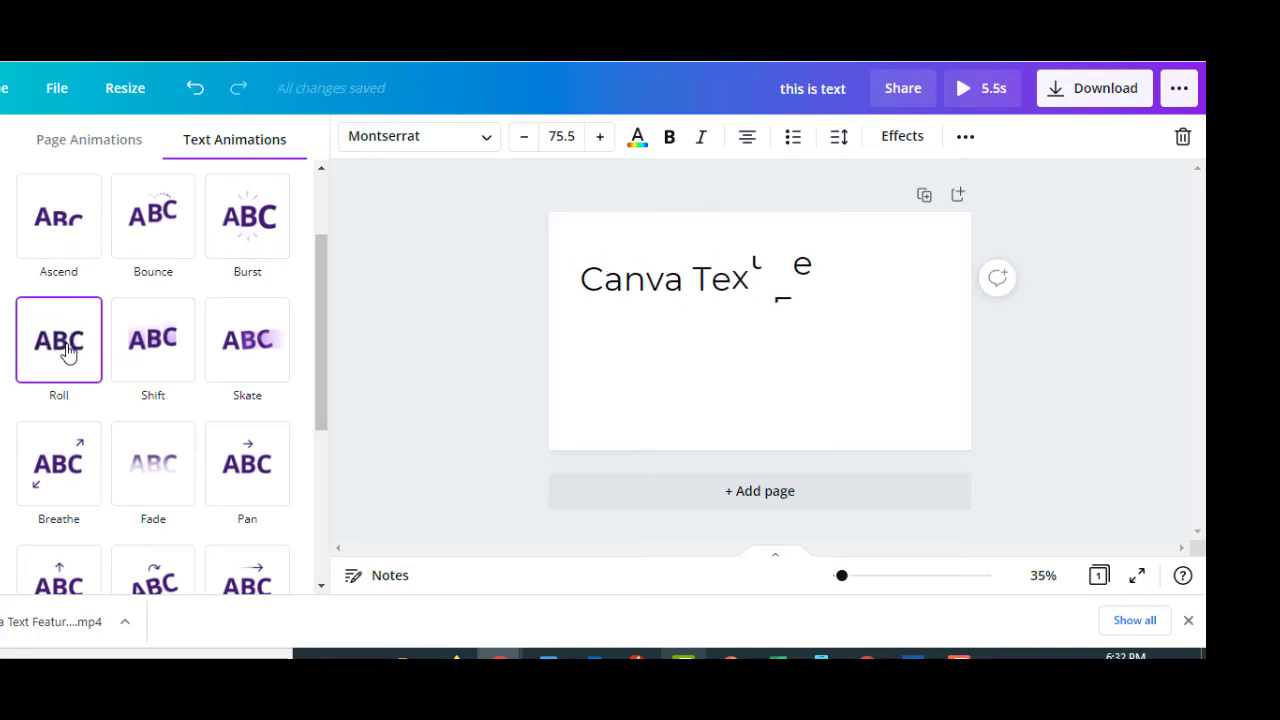
left_click(152, 346)
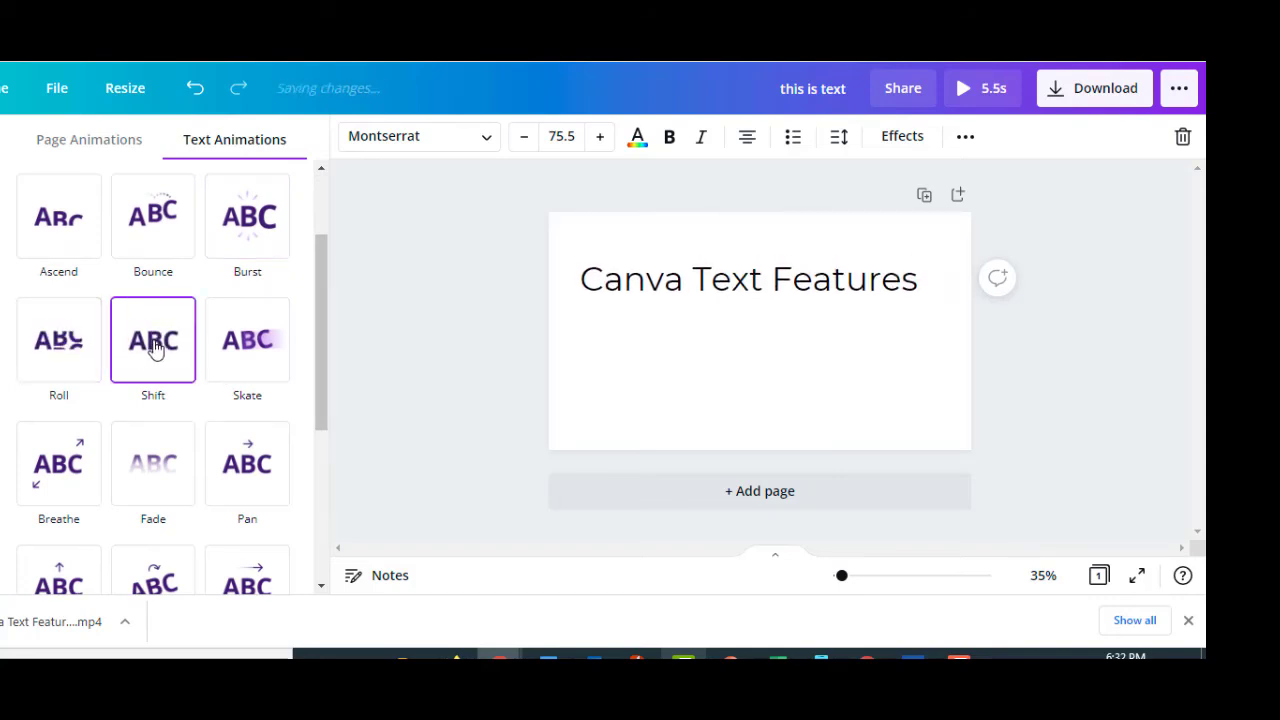
left_click(225, 343)
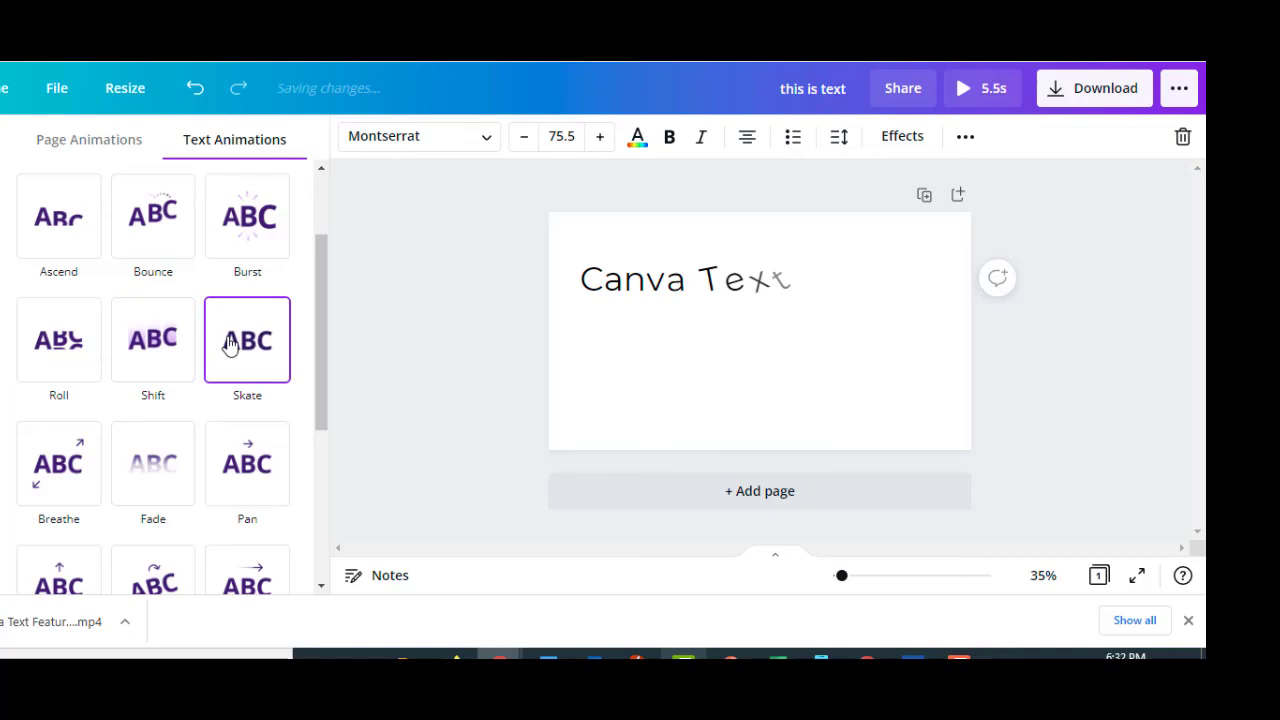
left_click(72, 495)
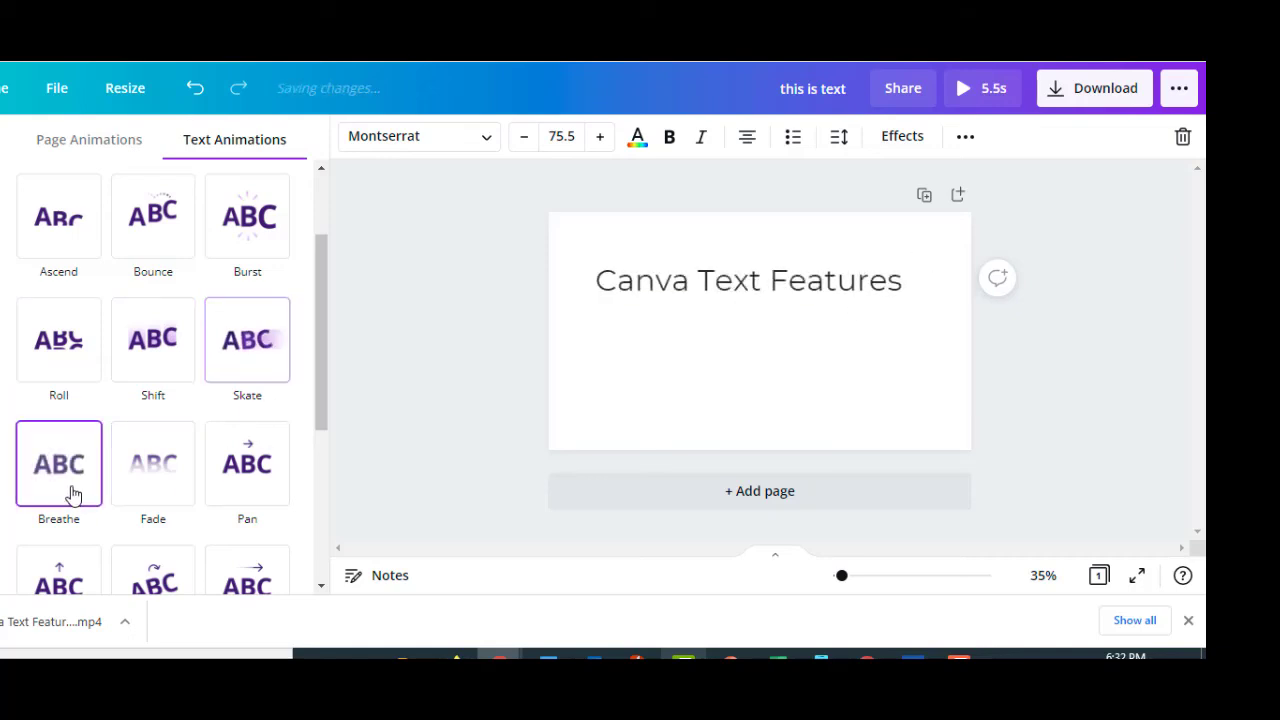
scroll(318, 355, "down", 1)
left_click_drag(318, 363, 318, 444)
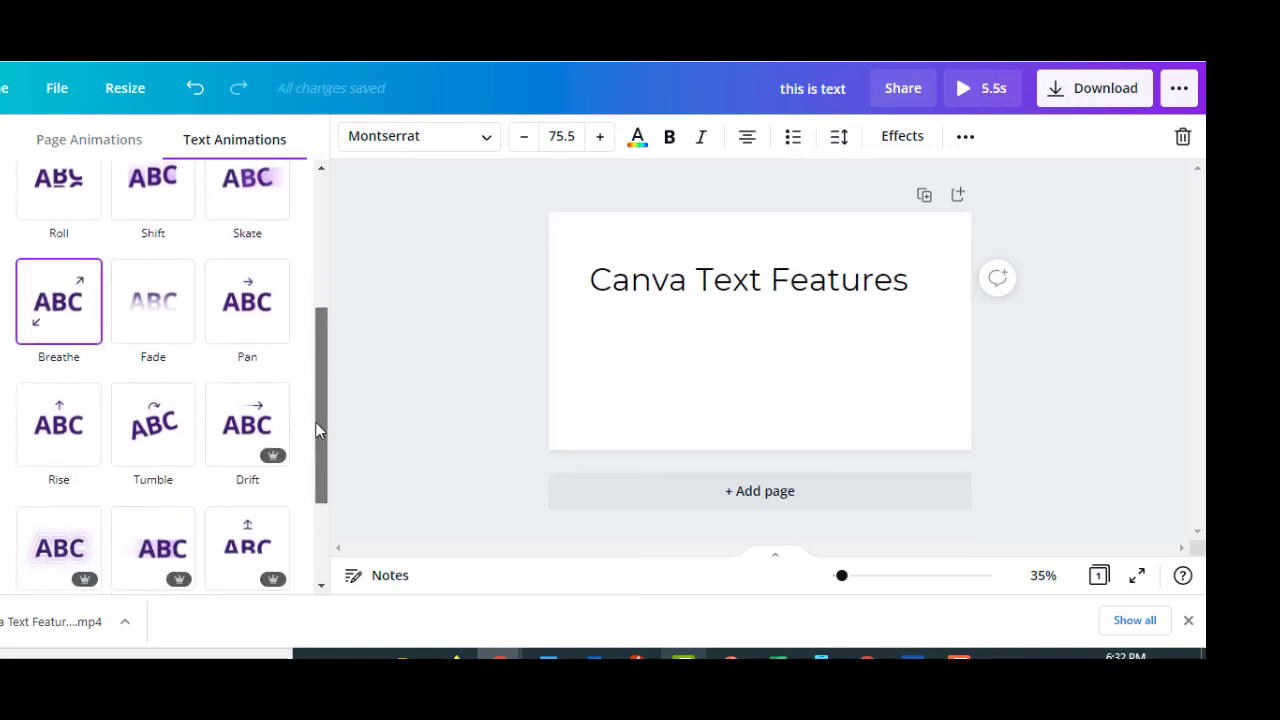
left_click(165, 285)
left_click(246, 283)
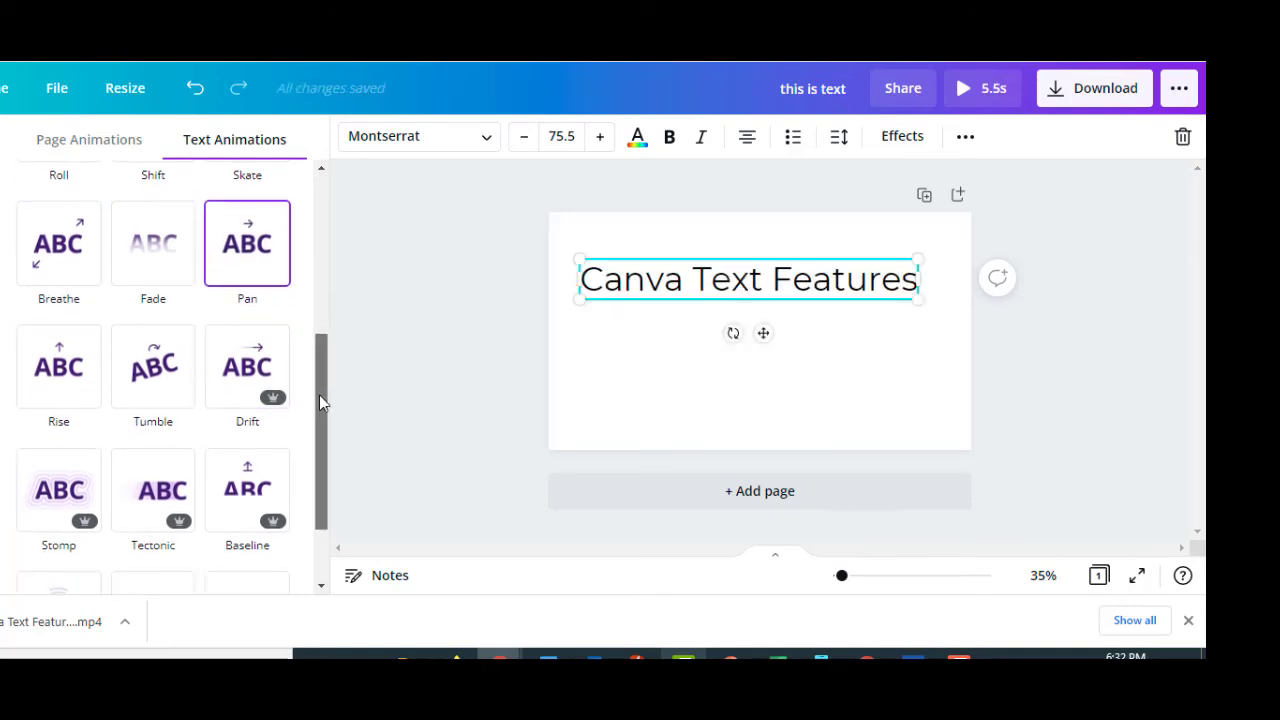
left_click_drag(319, 395, 316, 443)
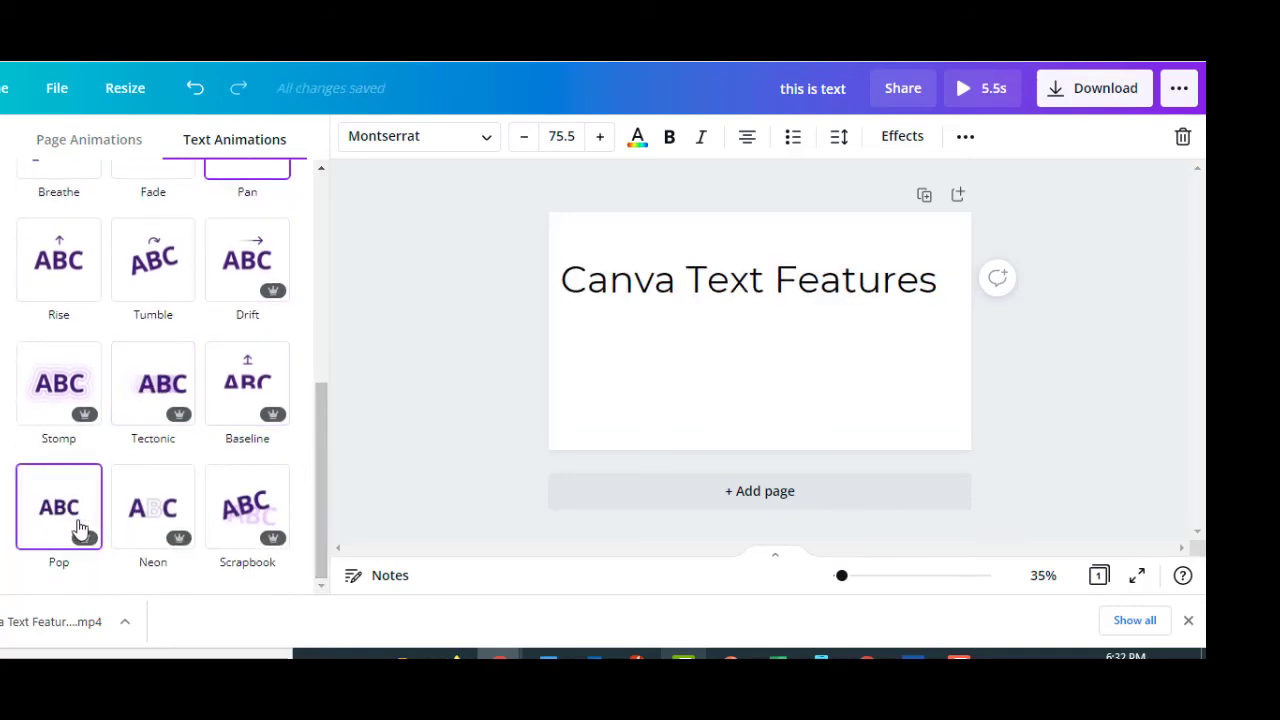
left_click_drag(320, 449, 307, 229)
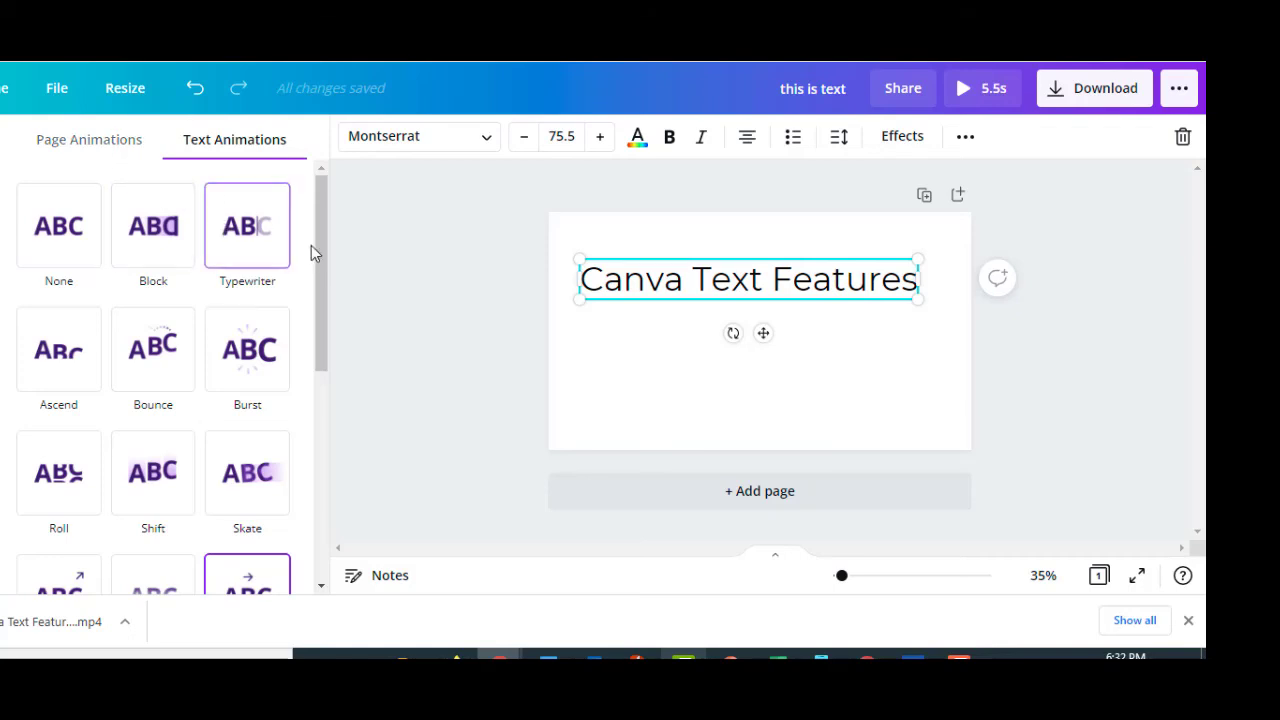
left_click_drag(325, 262, 316, 212)
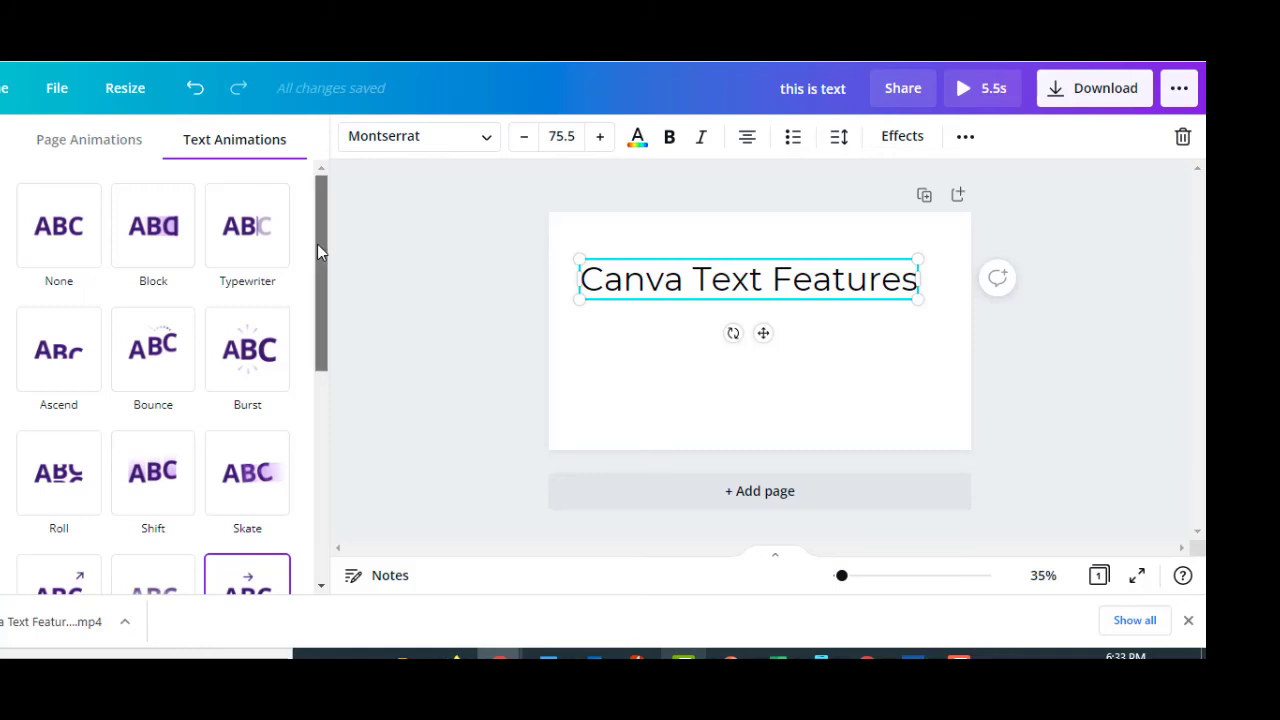
mouse_move(317, 244)
left_mouse_down()
mouse_move(320, 281)
mouse_move(320, 224)
left_mouse_up()
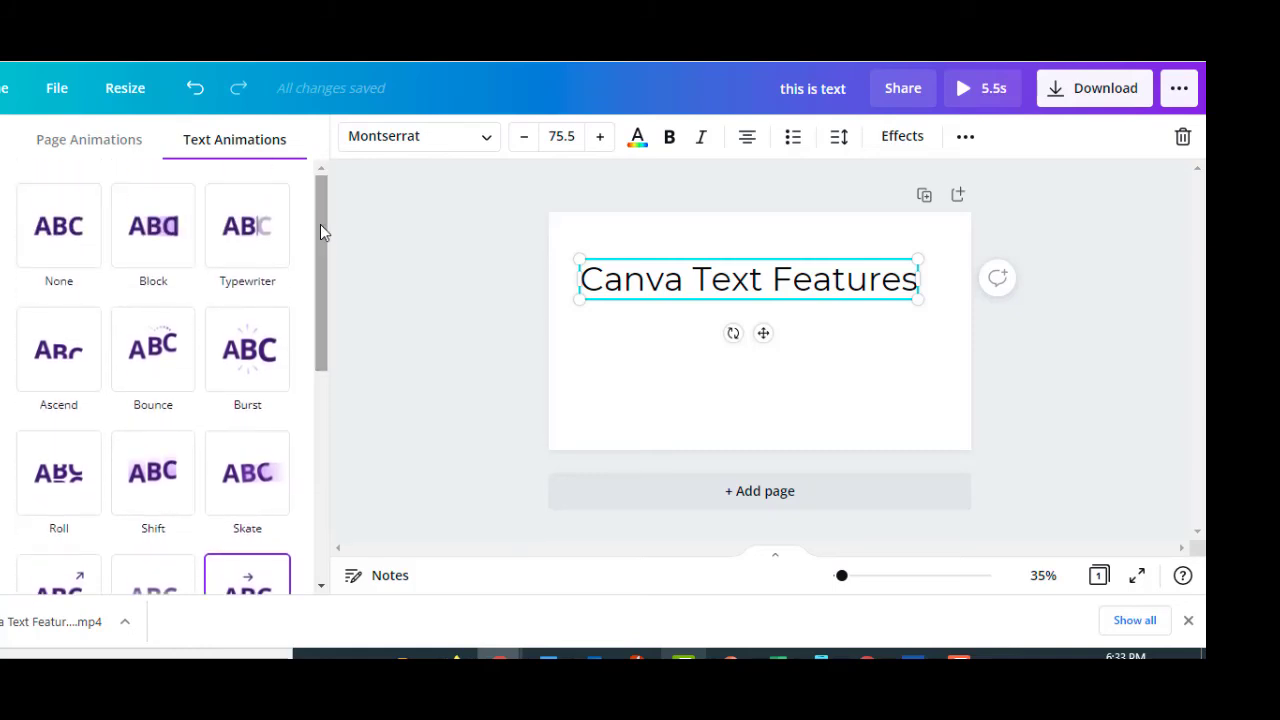